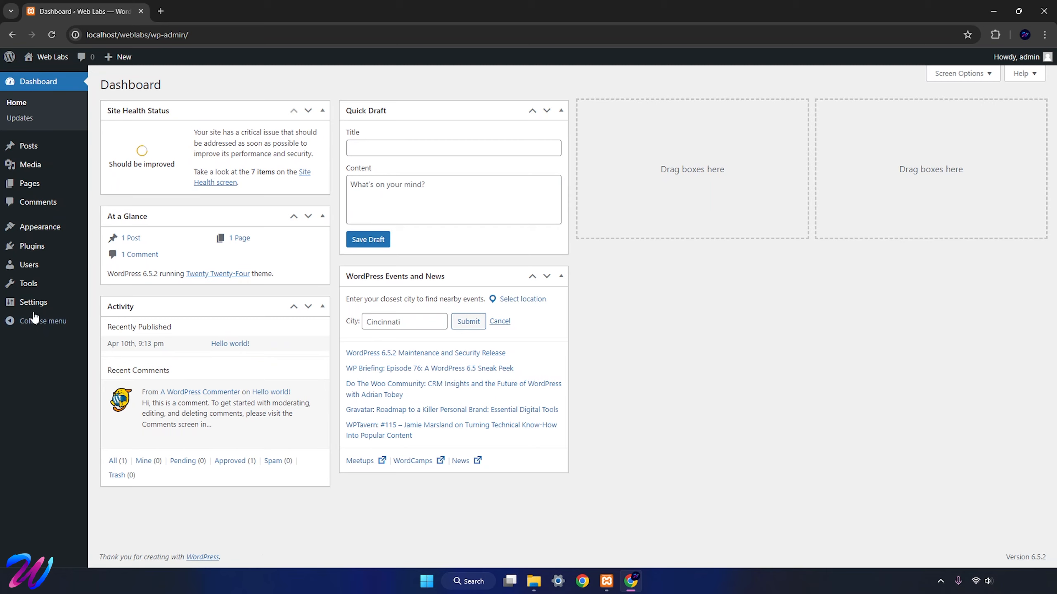
# Find the Maintenance plugin by WebFactory Ltd with the plugin search "wp maintenance", and install and activate it
pyautogui.moveTo(32, 246)
pyautogui.click(140, 263)
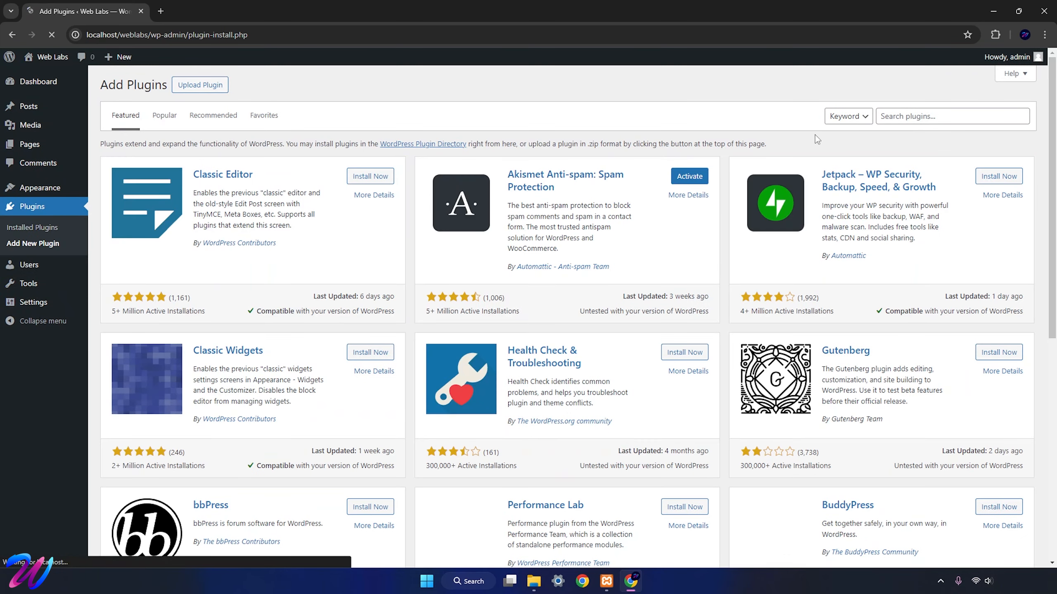
pyautogui.click(913, 114)
pyautogui.write('wp maintenance')
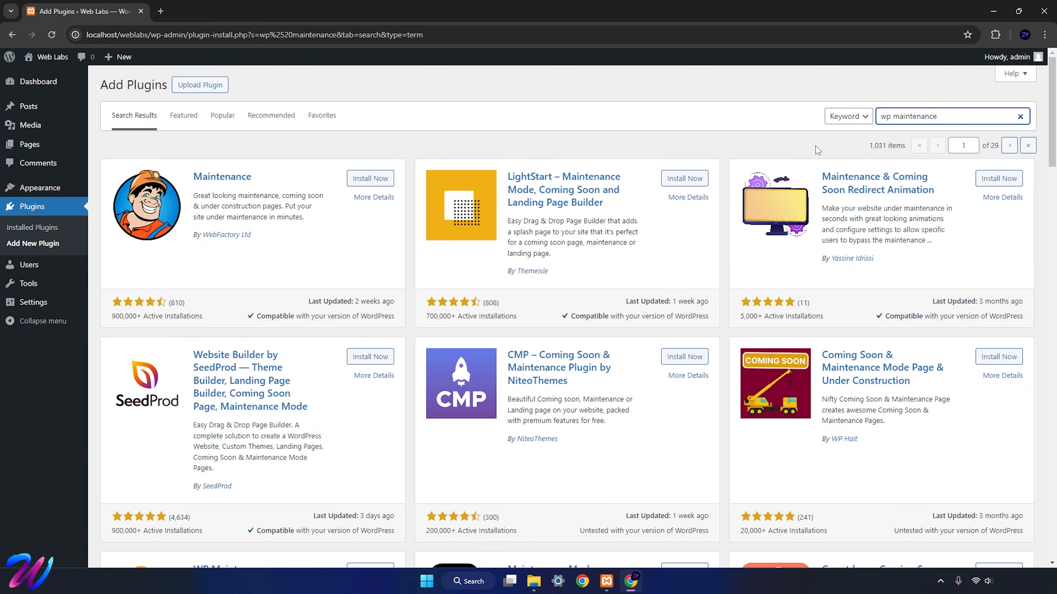
pyautogui.click(363, 180)
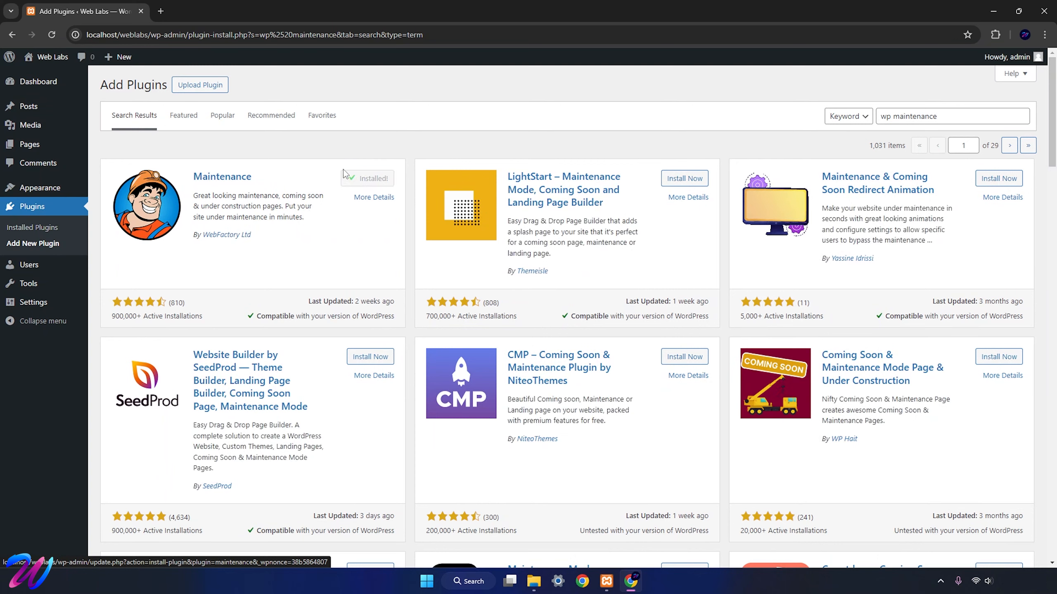
pyautogui.click(371, 180)
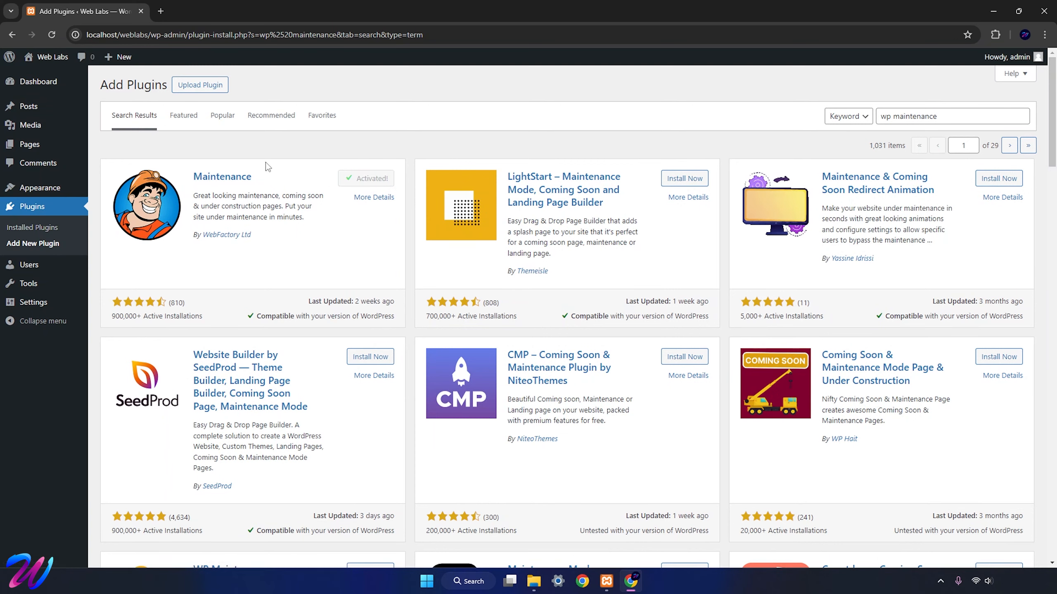
pyautogui.moveTo(66, 256)
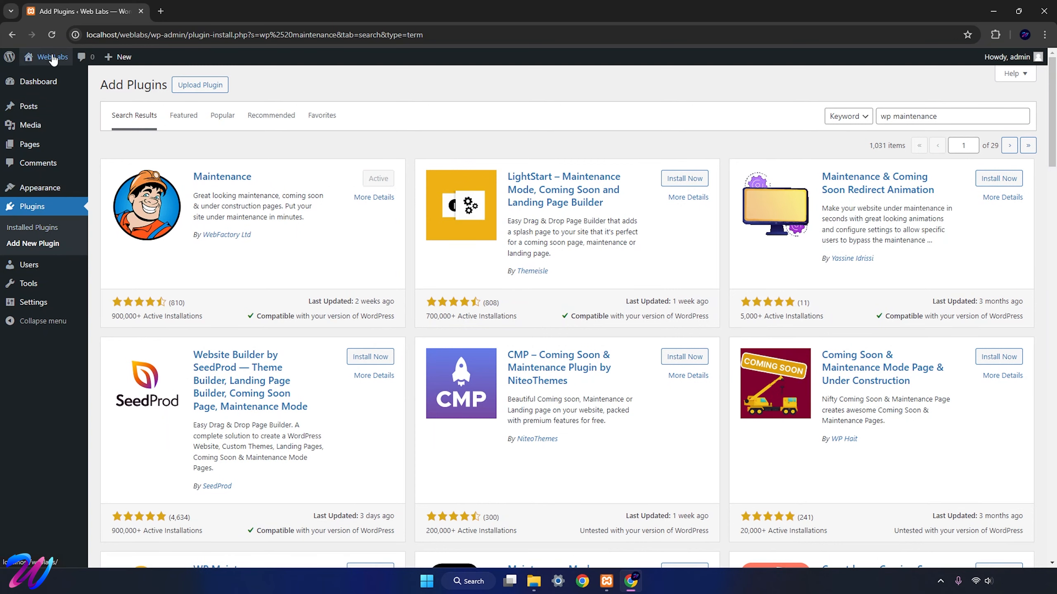
pyautogui.click(52, 35)
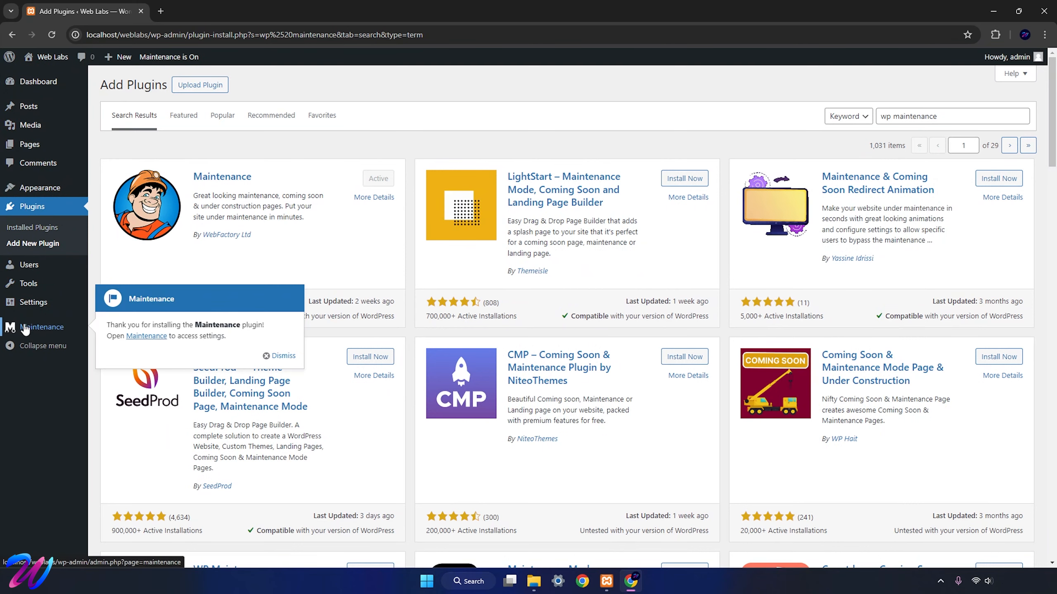
# Dismiss the Maintenance plugin's welcome notice and open its settings page, closing the license offer
pyautogui.click(279, 355)
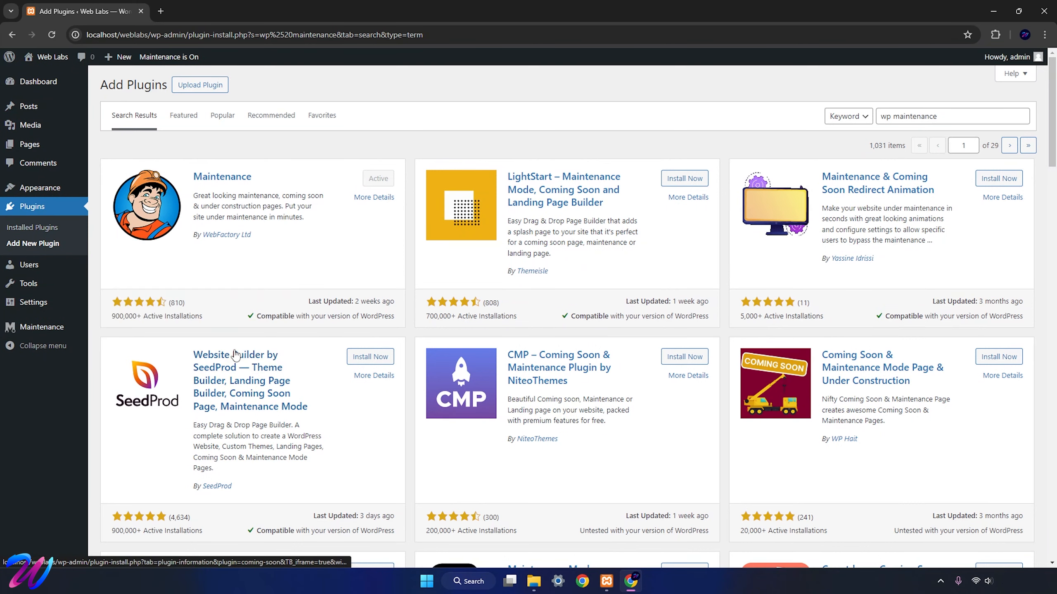
pyautogui.click(44, 331)
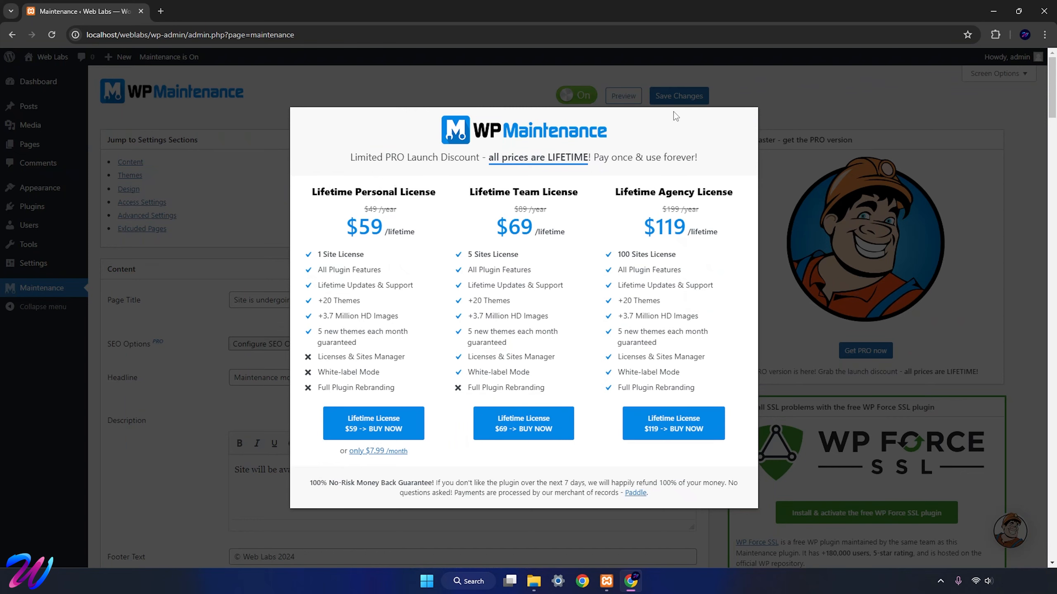
pyautogui.click(794, 87)
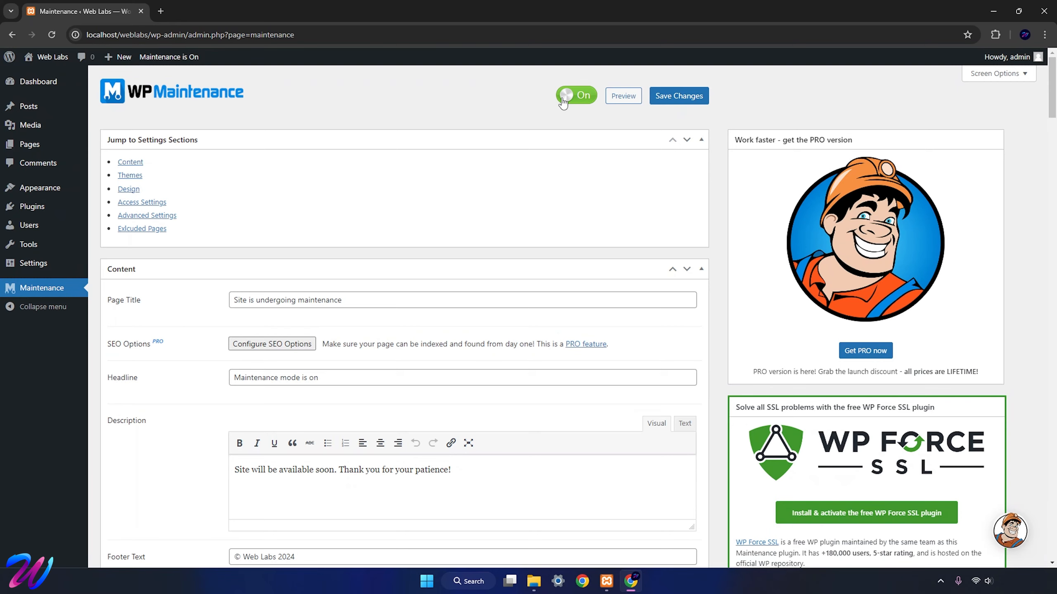
# Upload the transparent W logo image as the logo in the maintenance page's Design settings and save the changes
pyautogui.scroll(-20, 378, 354)
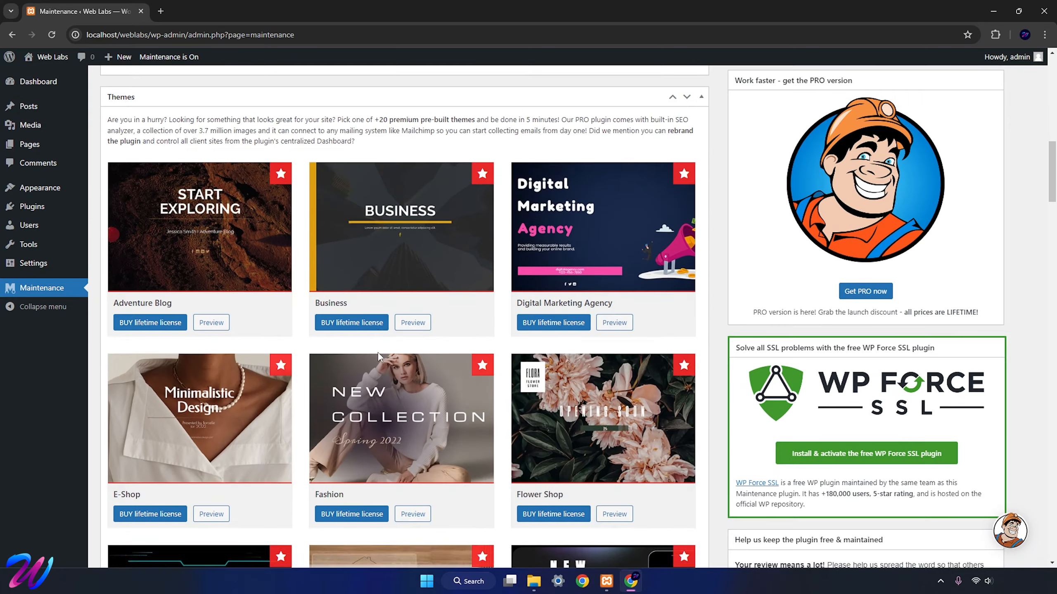
pyautogui.scroll(-20, 378, 355)
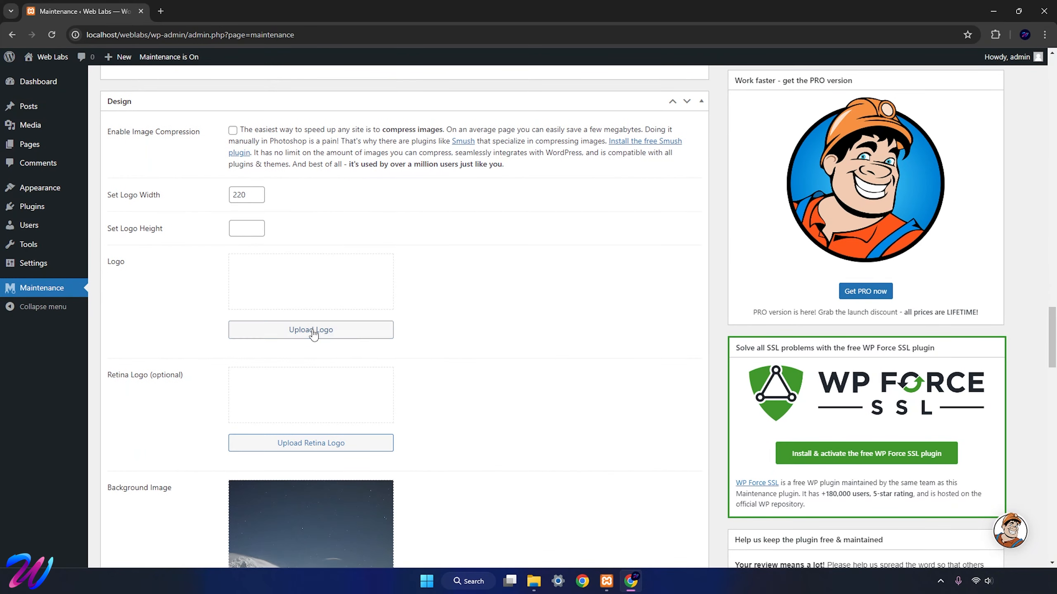
pyautogui.click(313, 333)
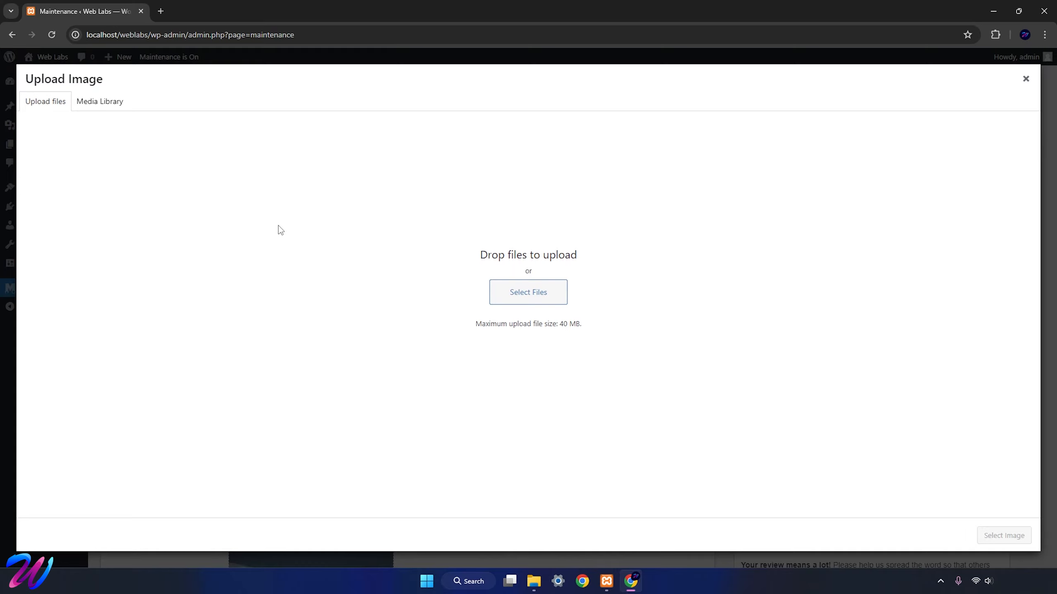
pyautogui.click(525, 295)
pyautogui.click(207, 112)
pyautogui.click(500, 287)
pyautogui.click(1004, 536)
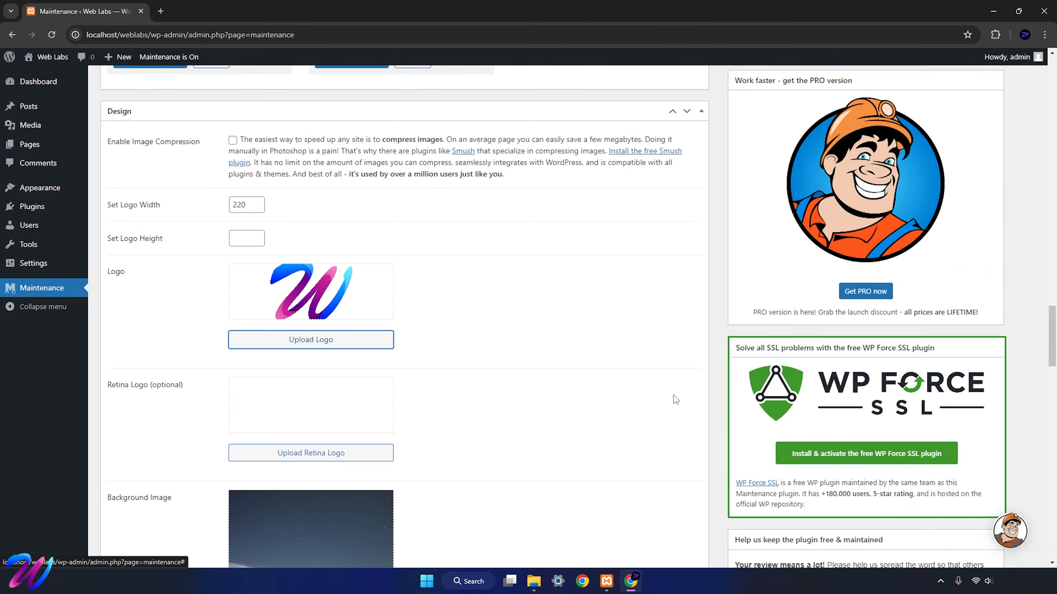
pyautogui.scroll(20, 609, 375)
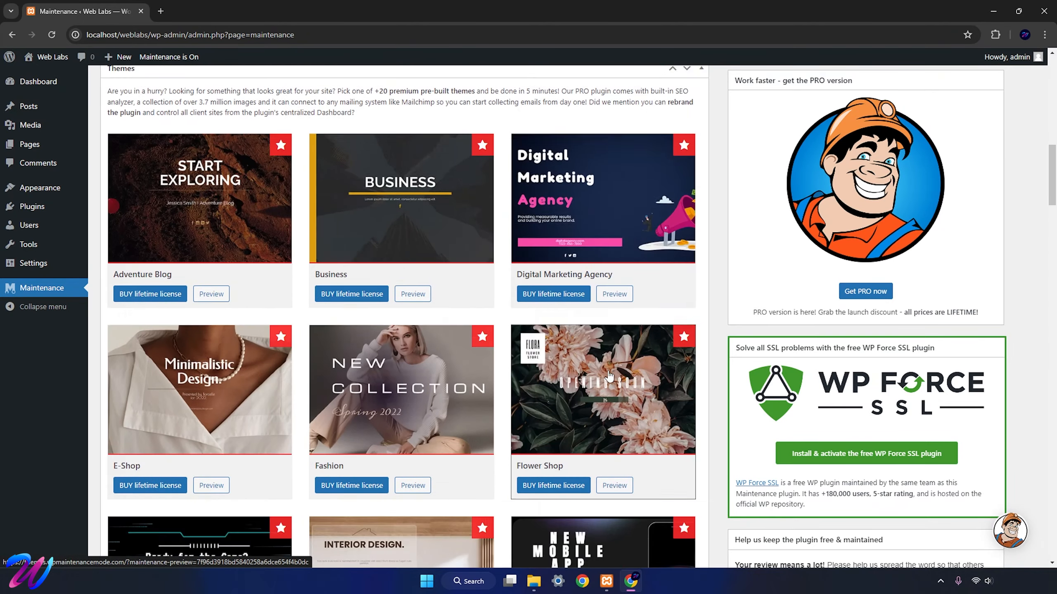
pyautogui.scroll(10, 609, 374)
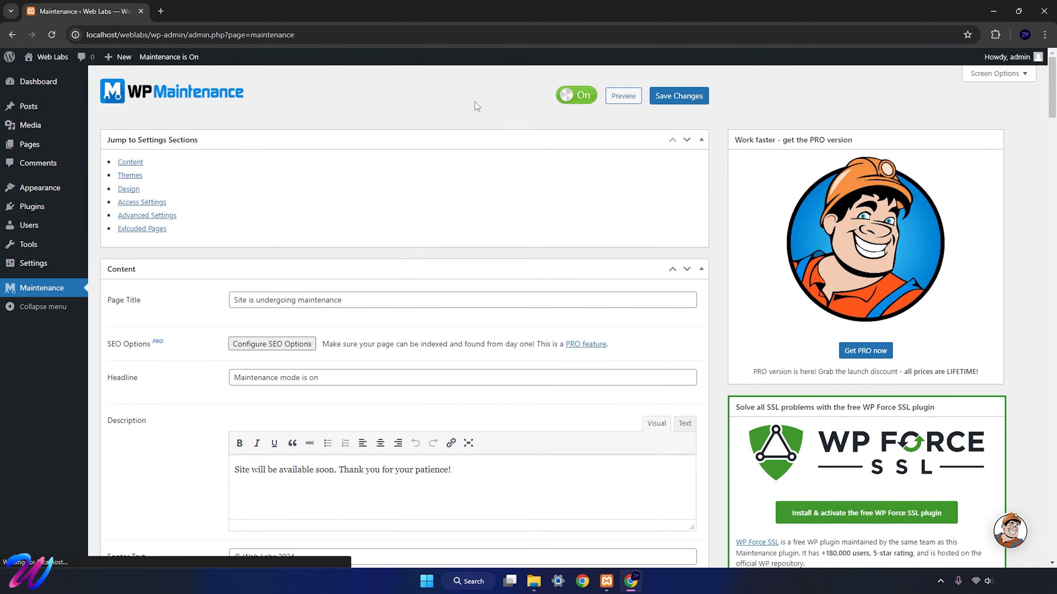
# Open the Web Labs site's front page in a new browser tab and view it while logged in
pyautogui.moveTo(150, 35); pyautogui.dragTo(82, 37)
pyautogui.click(48, 77)
pyautogui.rightClick(48, 77)
pyautogui.click(63, 85)
pyautogui.click(197, 17)
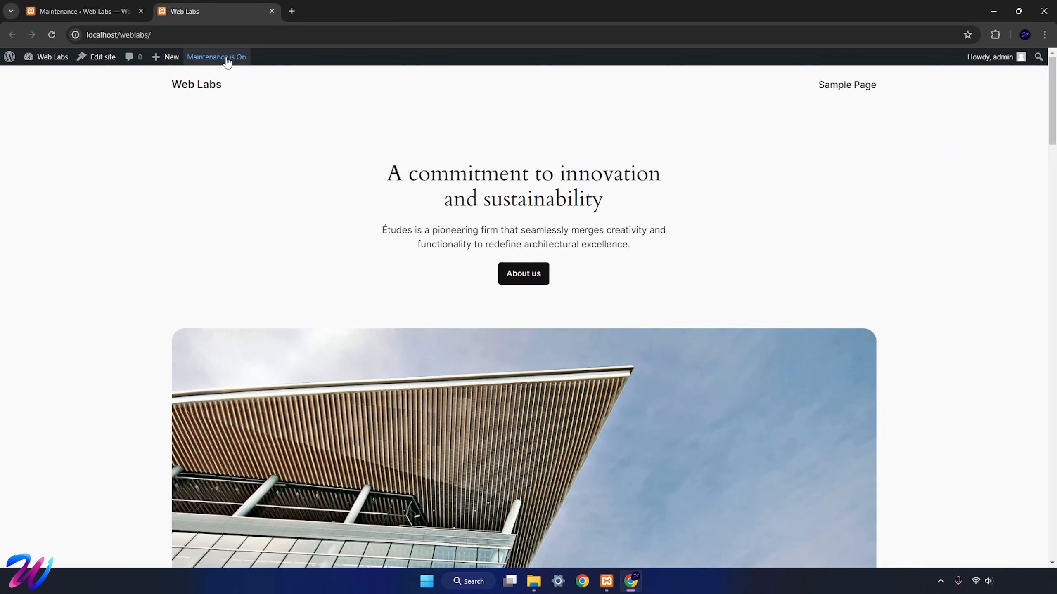
# Open localhost/weblabs/ in an incognito window and examine the maintenance page and its user login panel
pyautogui.click(1044, 35)
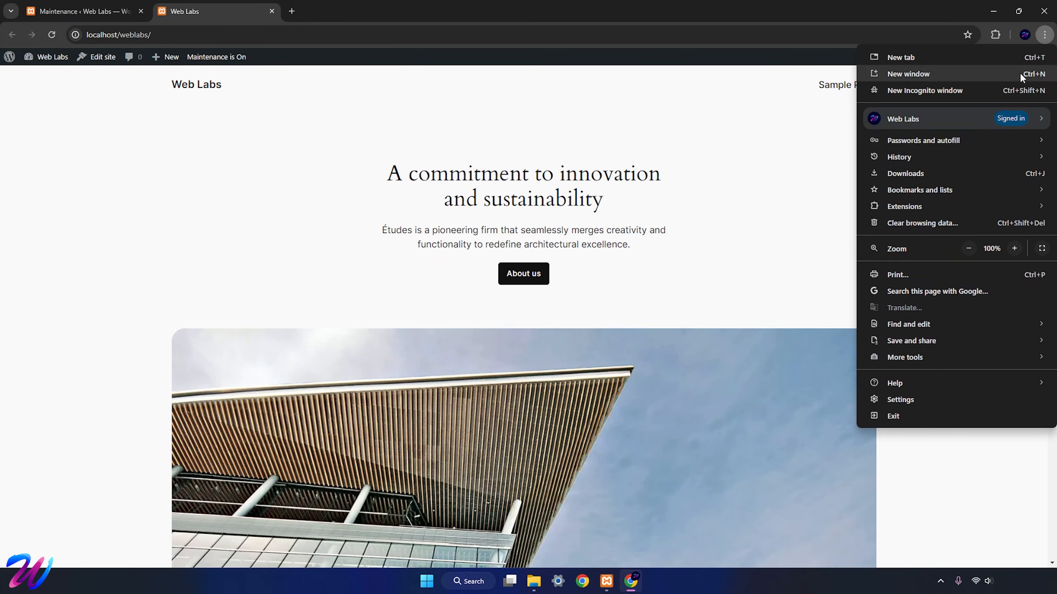
pyautogui.click(1003, 90)
pyautogui.write('localhost/weblabs/')
pyautogui.press('Return')
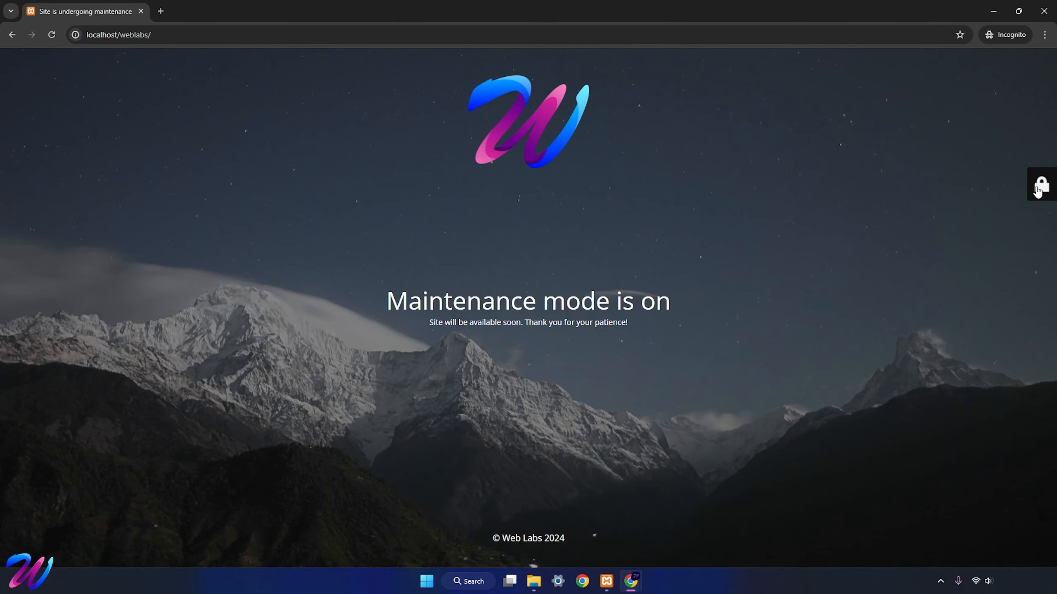
pyautogui.click(1041, 190)
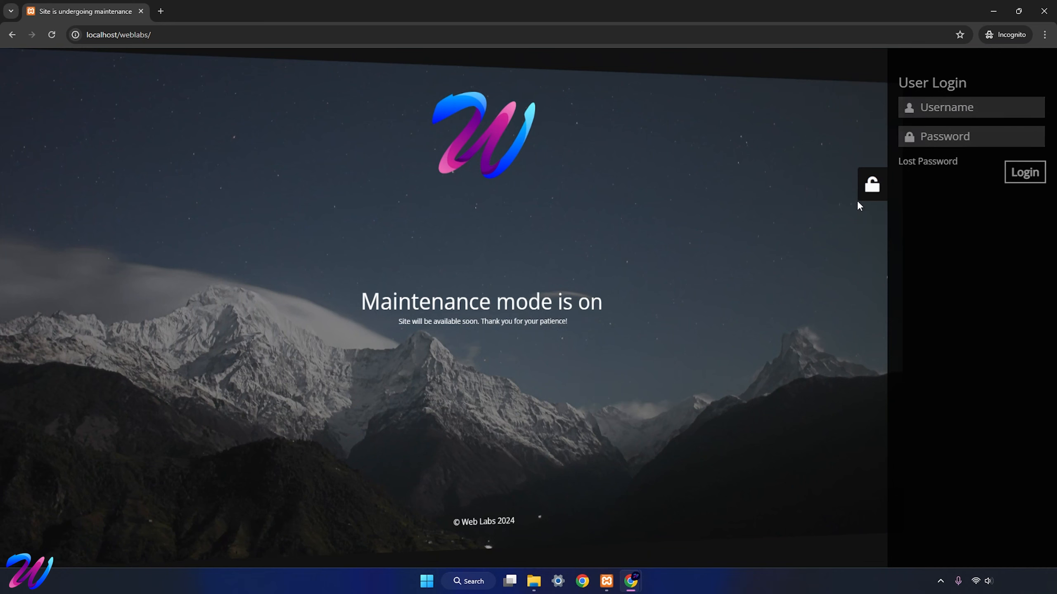
pyautogui.click(872, 191)
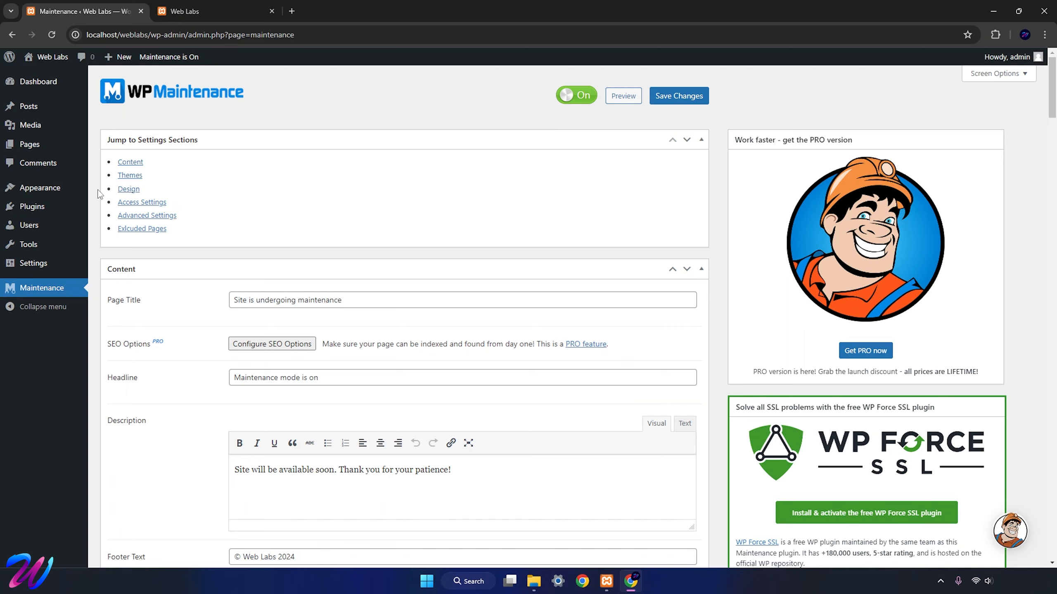
# Delete the Akismet Anti-spam and Hello Dolly plugins from the installed plugins
pyautogui.moveTo(43, 207)
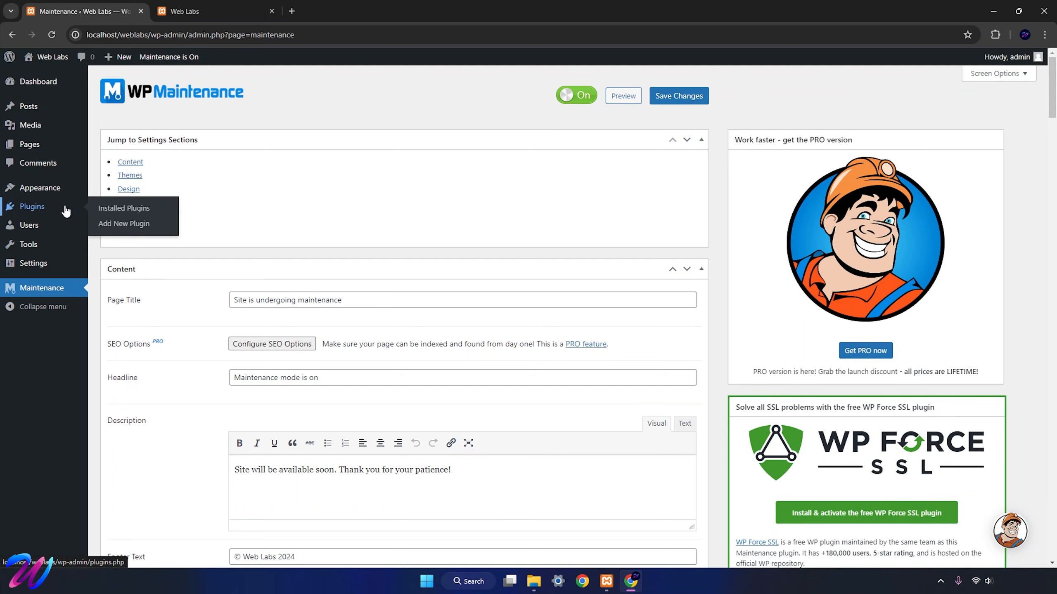
pyautogui.click(98, 210)
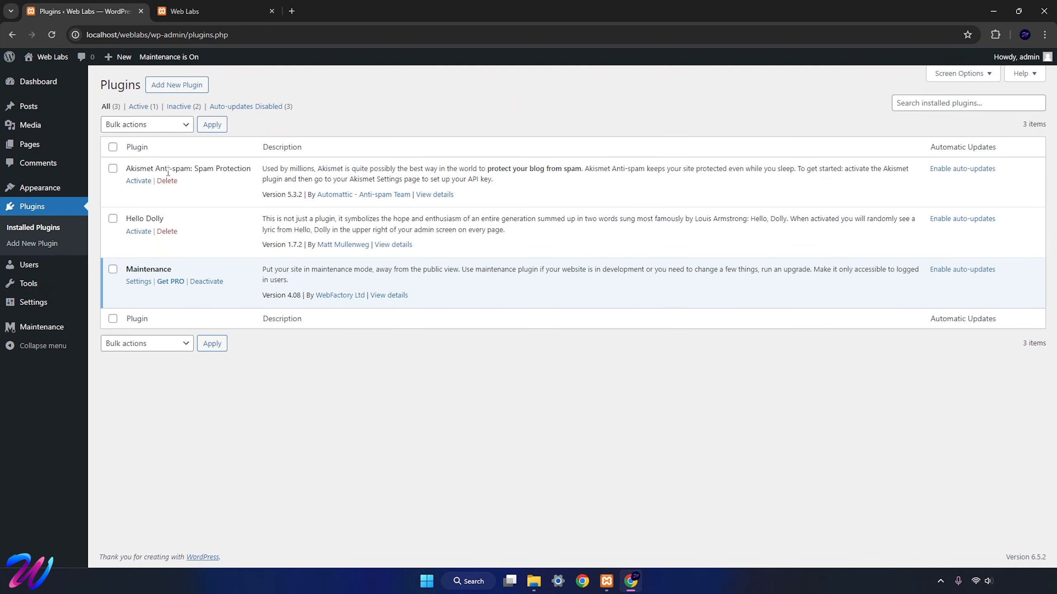
pyautogui.click(164, 181)
pyautogui.press('Return')
pyautogui.click(175, 203)
pyautogui.press('Return')
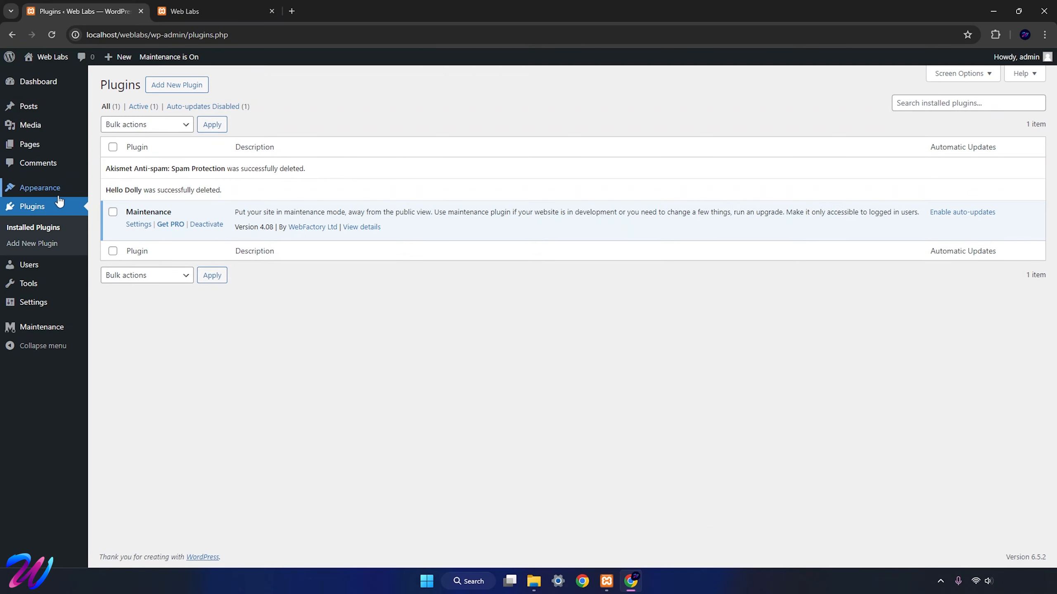
# Delete the Twenty Twenty-Three and Twenty Twenty-Two themes
pyautogui.click(112, 191)
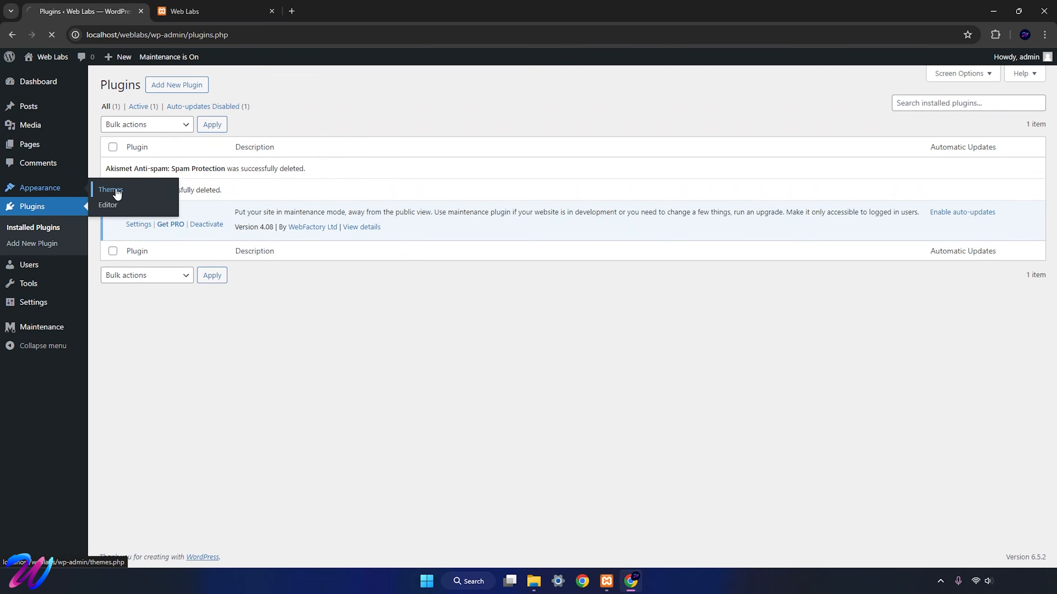
pyautogui.click(431, 185)
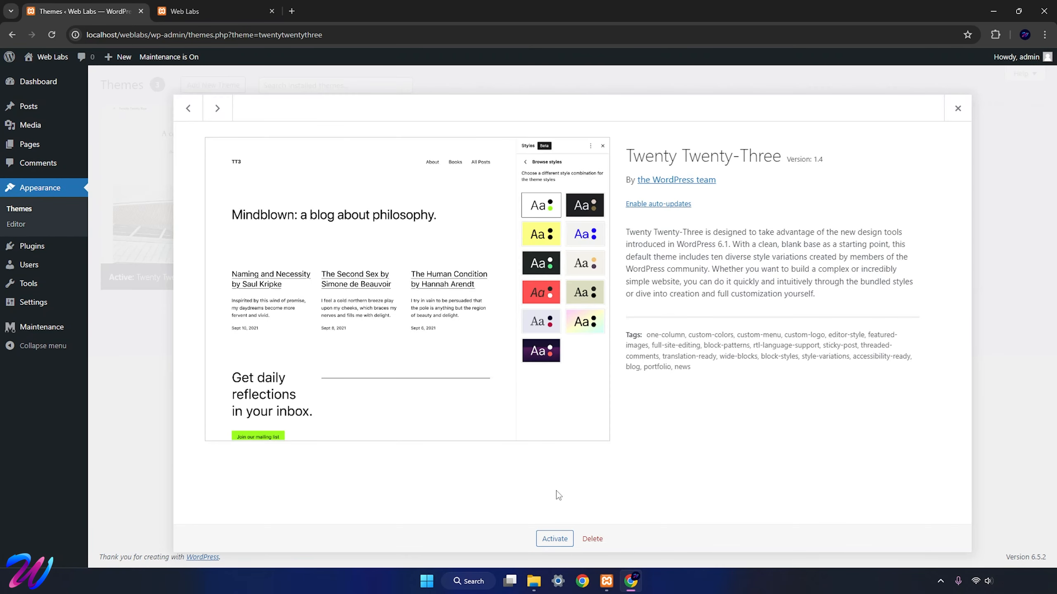
pyautogui.click(592, 539)
pyautogui.click(578, 127)
pyautogui.click(491, 177)
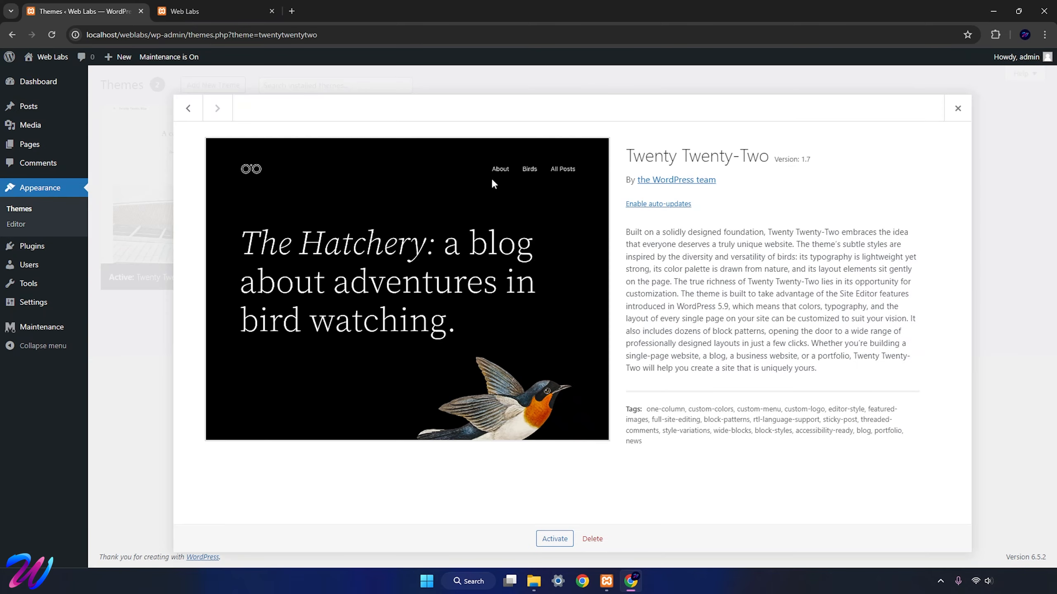
pyautogui.click(603, 540)
pyautogui.click(578, 127)
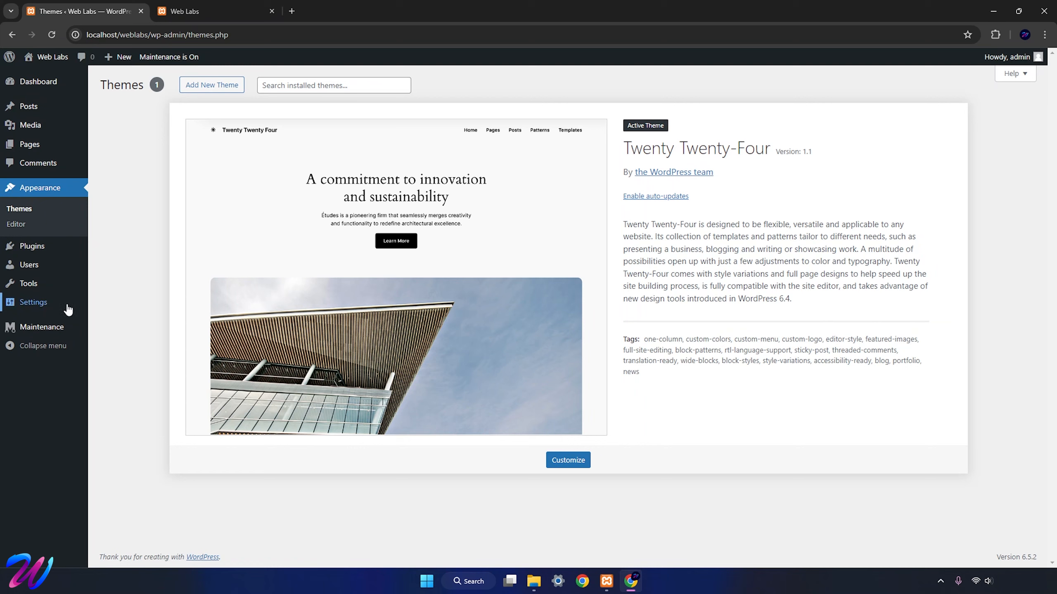
# Upload Asset 4.png as the site icon in the General settings, crop it at full size, and save the changes
pyautogui.moveTo(55, 308)
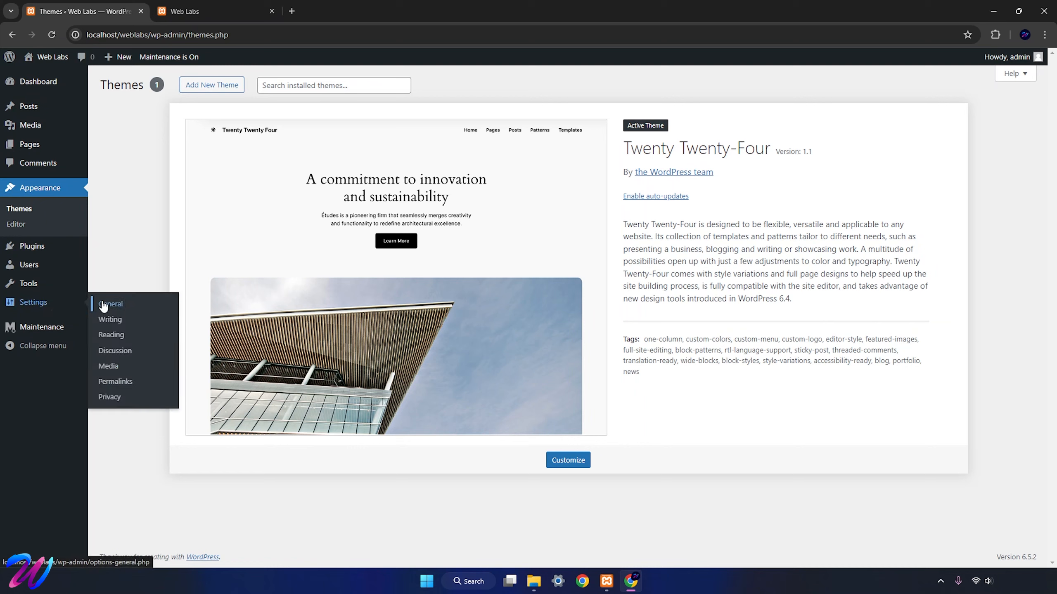
pyautogui.click(118, 306)
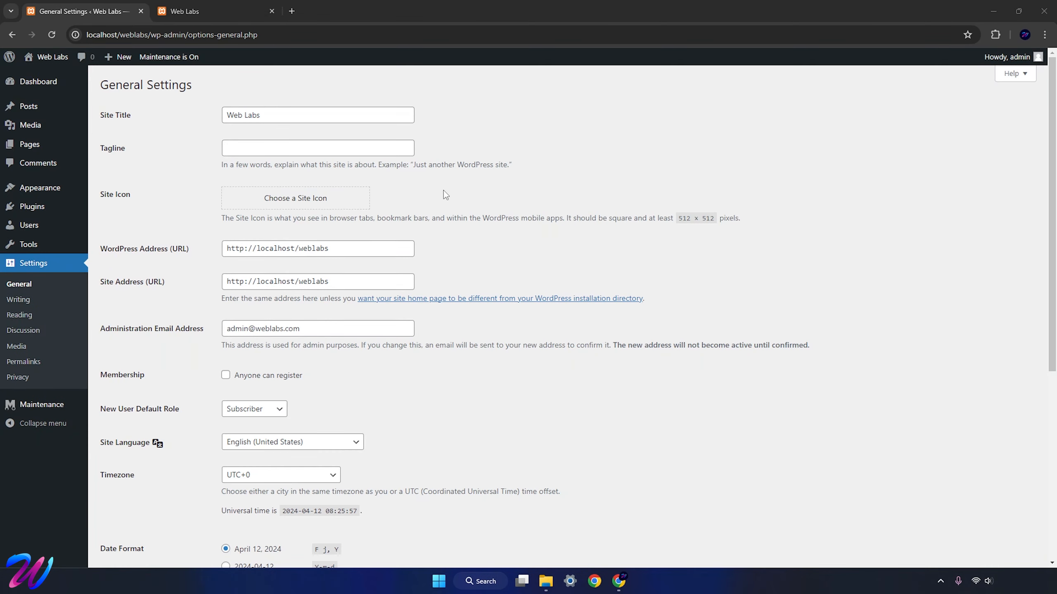
pyautogui.click(298, 199)
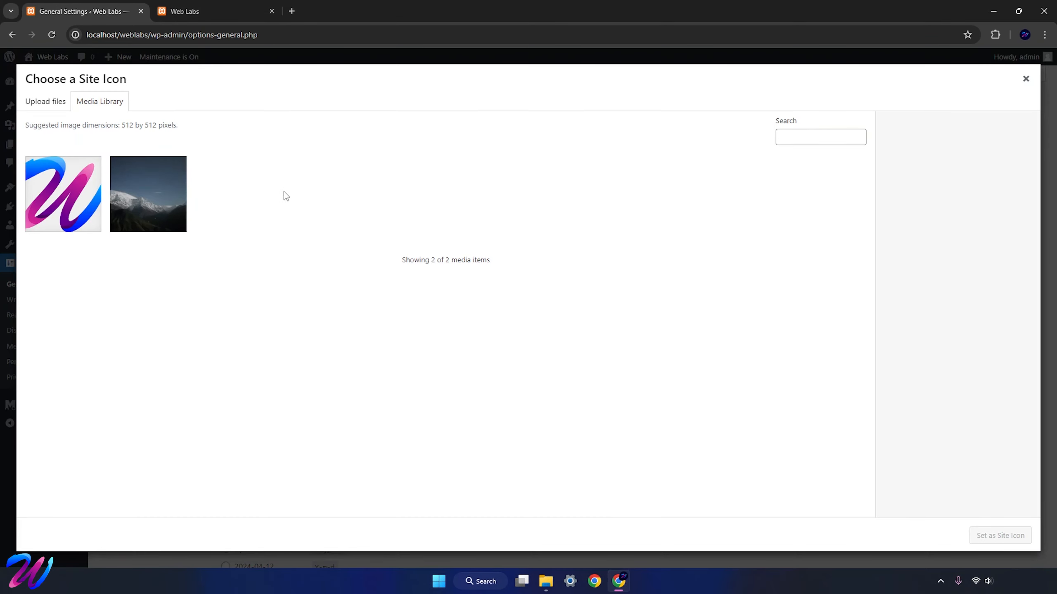
pyautogui.click(47, 102)
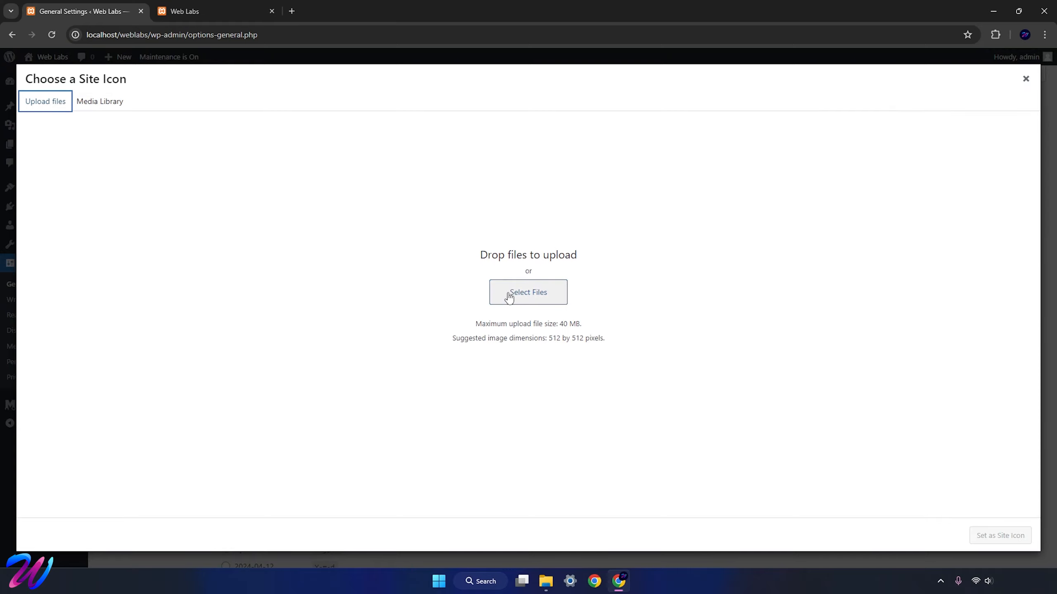
pyautogui.click(529, 293)
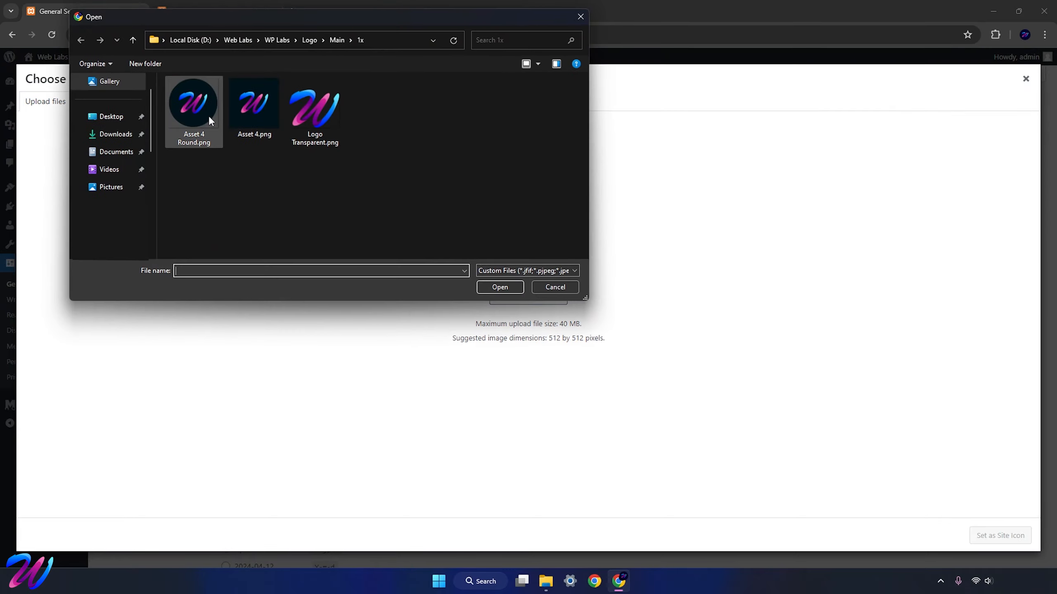
pyautogui.doubleClick(250, 108)
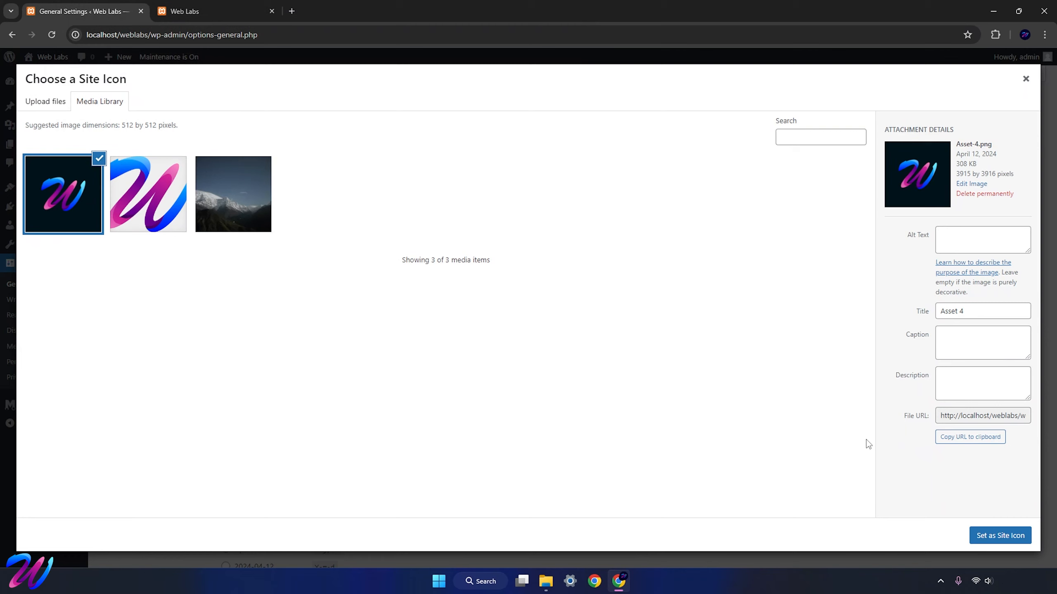
pyautogui.click(997, 536)
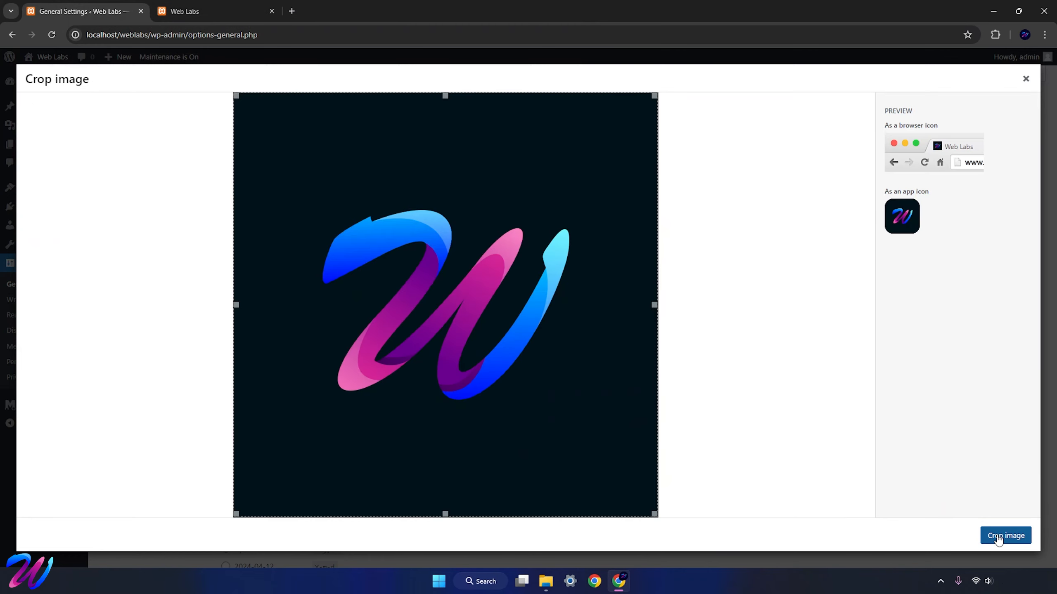
pyautogui.click(998, 538)
pyautogui.scroll(-5, 370, 412)
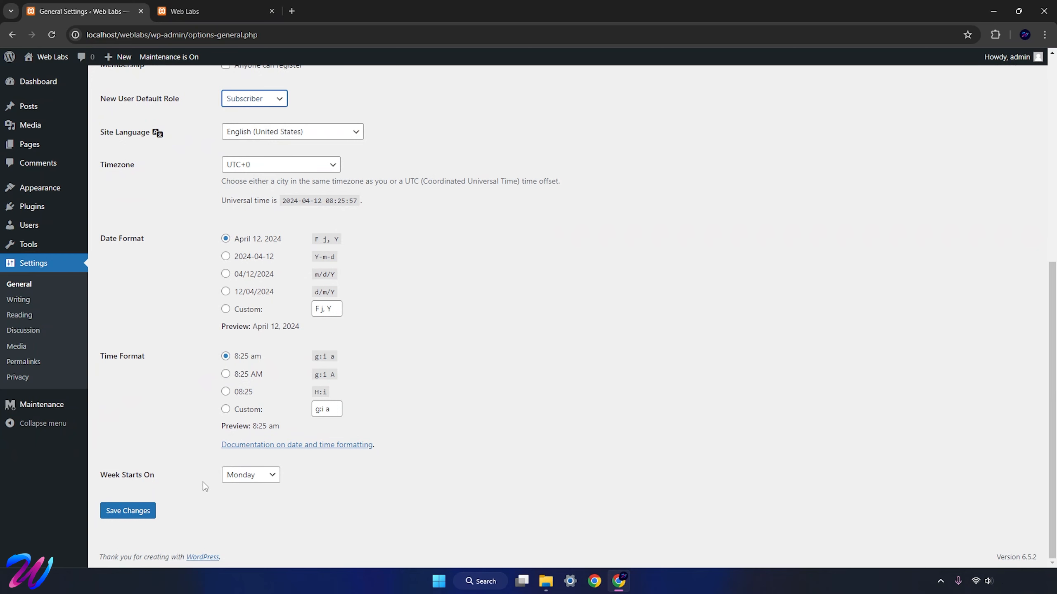
pyautogui.click(145, 508)
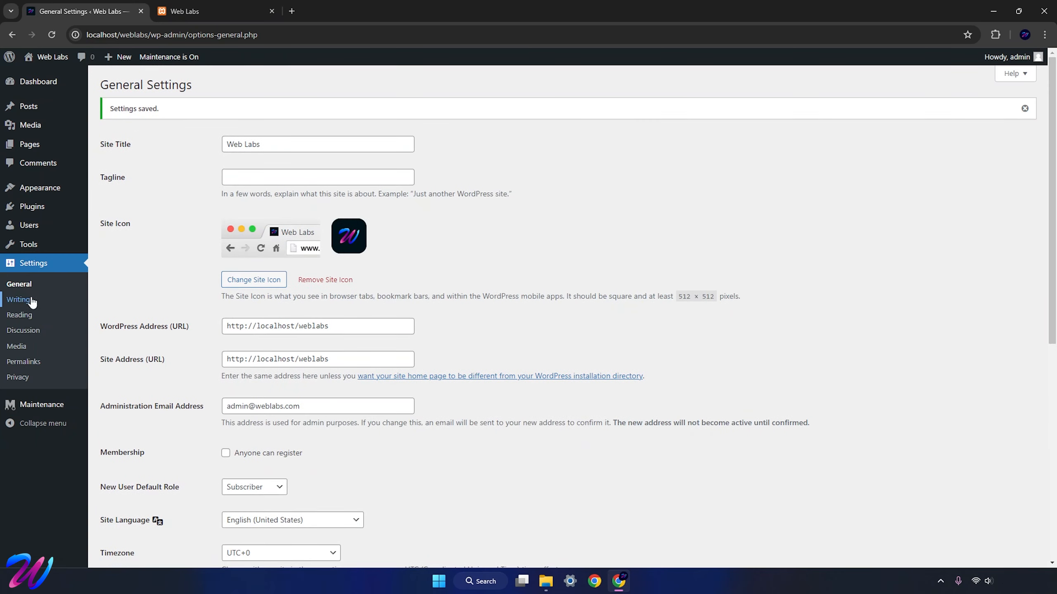
# Review the Discussion settings from the default post settings through to the default avatar options
pyautogui.click(28, 333)
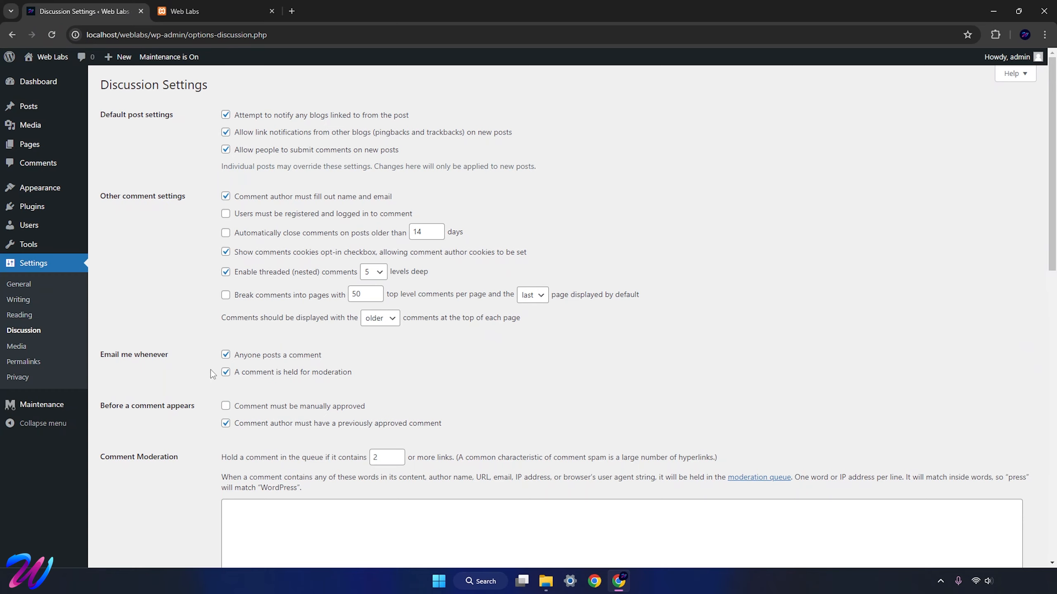
pyautogui.scroll(-7, 210, 370)
pyautogui.scroll(-6, 210, 370)
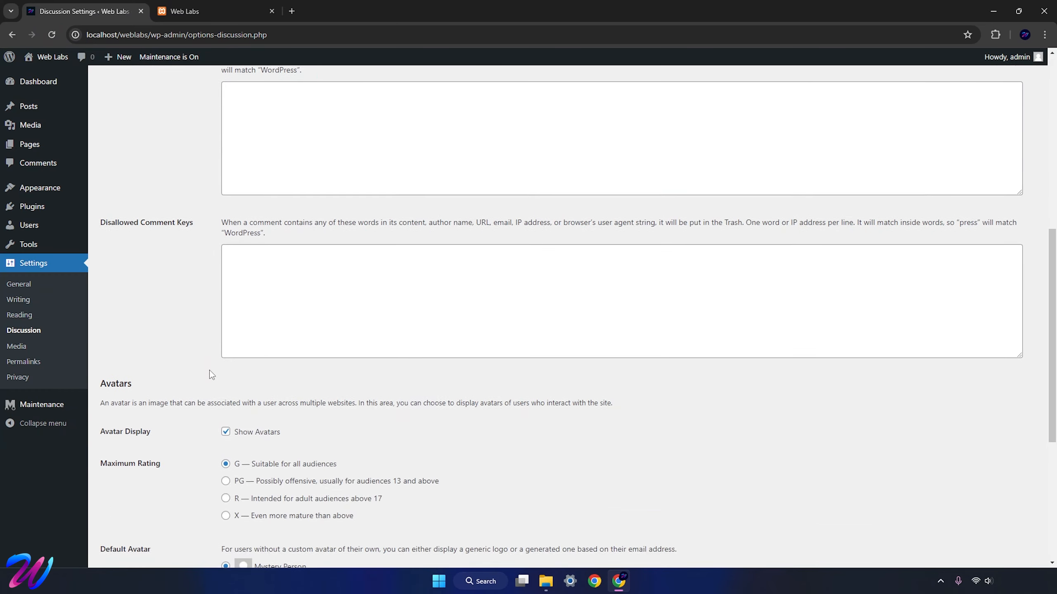
pyautogui.scroll(-2, 174, 317)
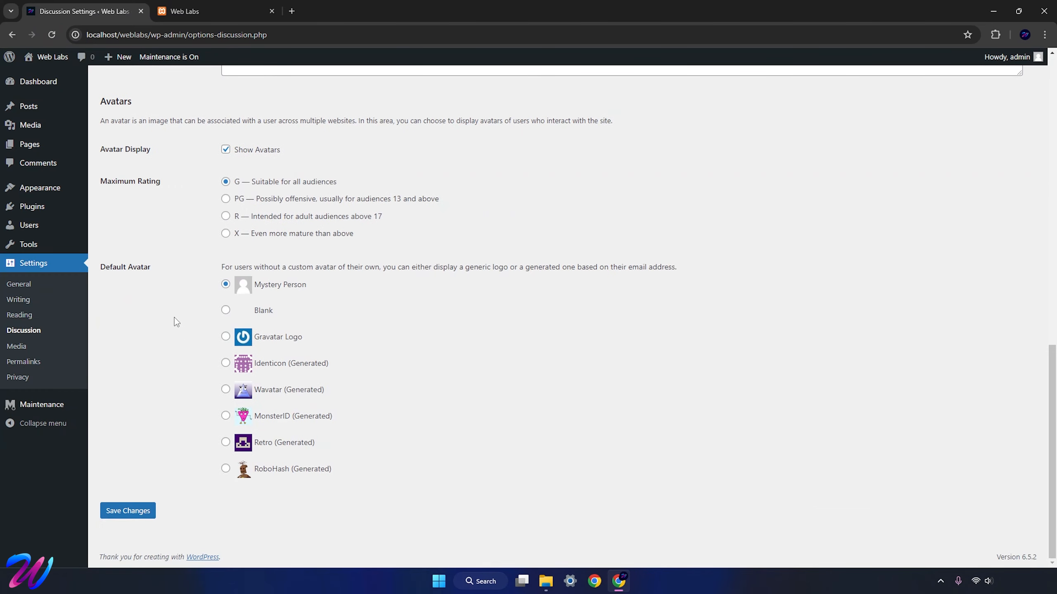
# Select the Post name structure in the Permalink settings
pyautogui.click(24, 362)
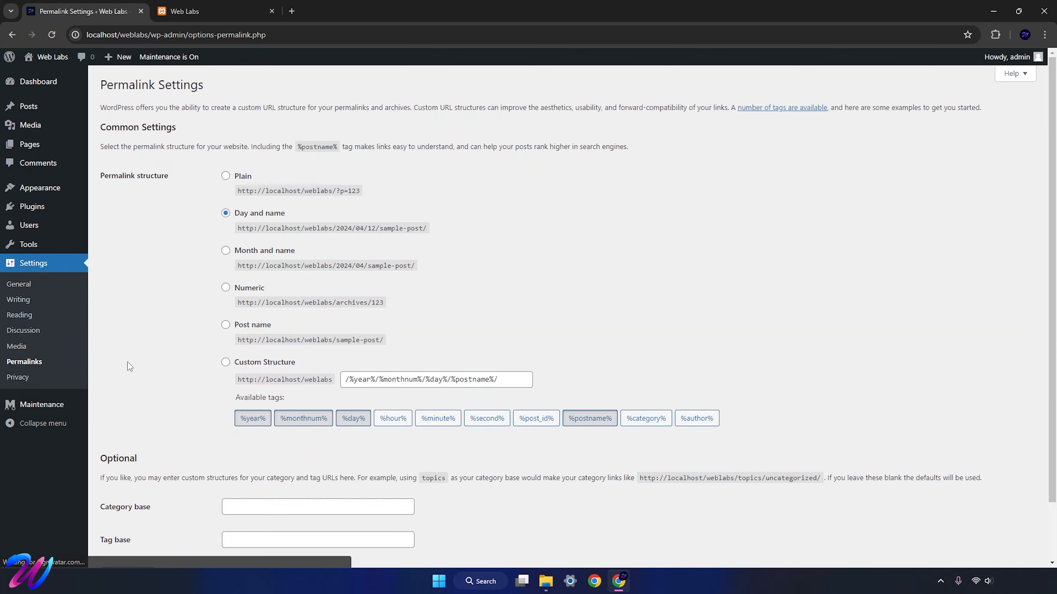
pyautogui.click(225, 329)
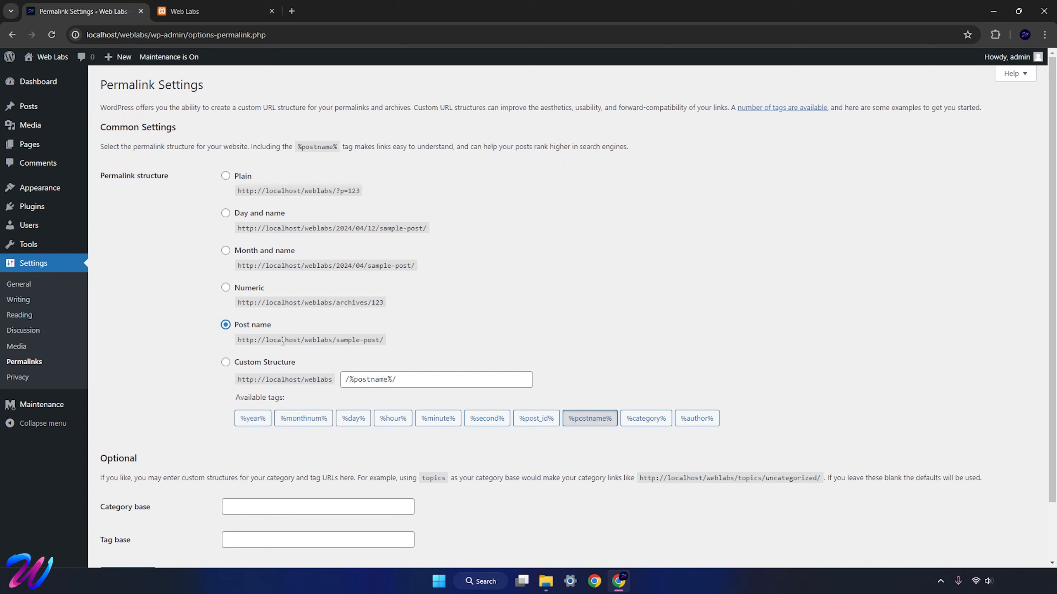
# Open the "Hello world!" post from the site's front page and examine its URL format
pyautogui.click(229, 11)
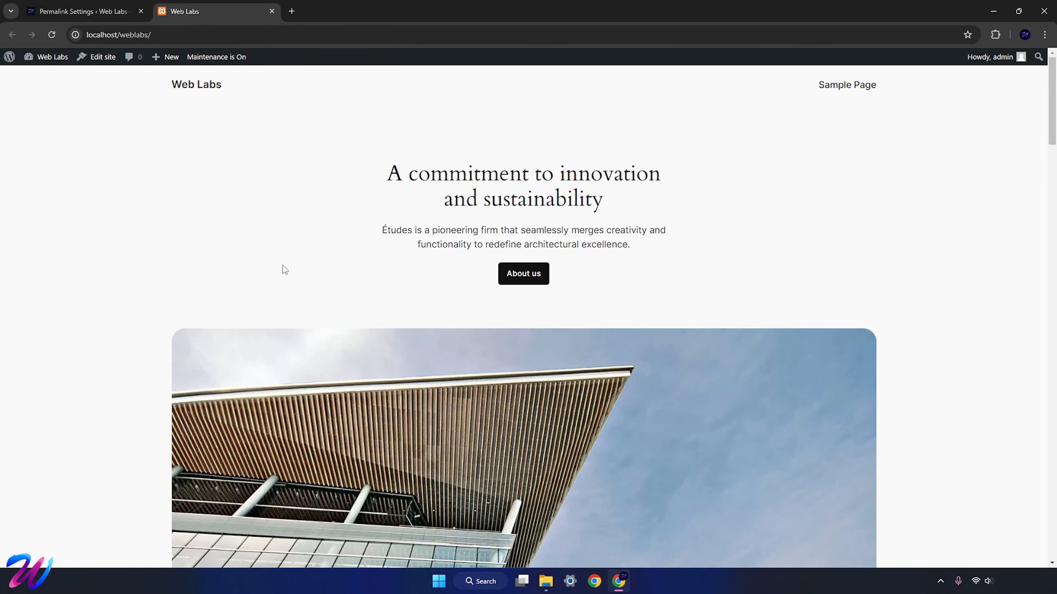
pyautogui.scroll(-8, 327, 257)
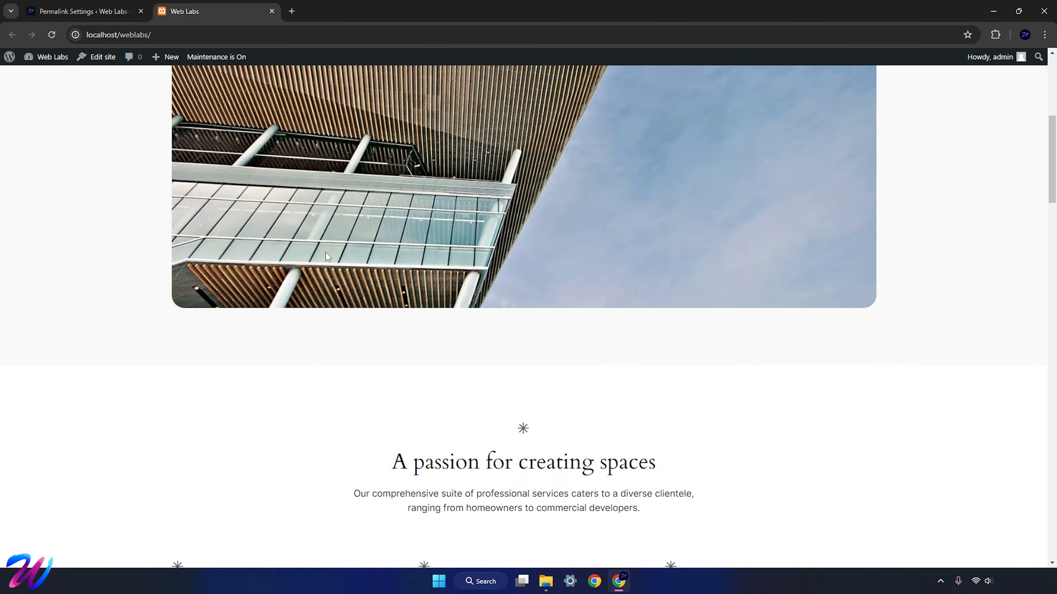
pyautogui.scroll(-20, 327, 257)
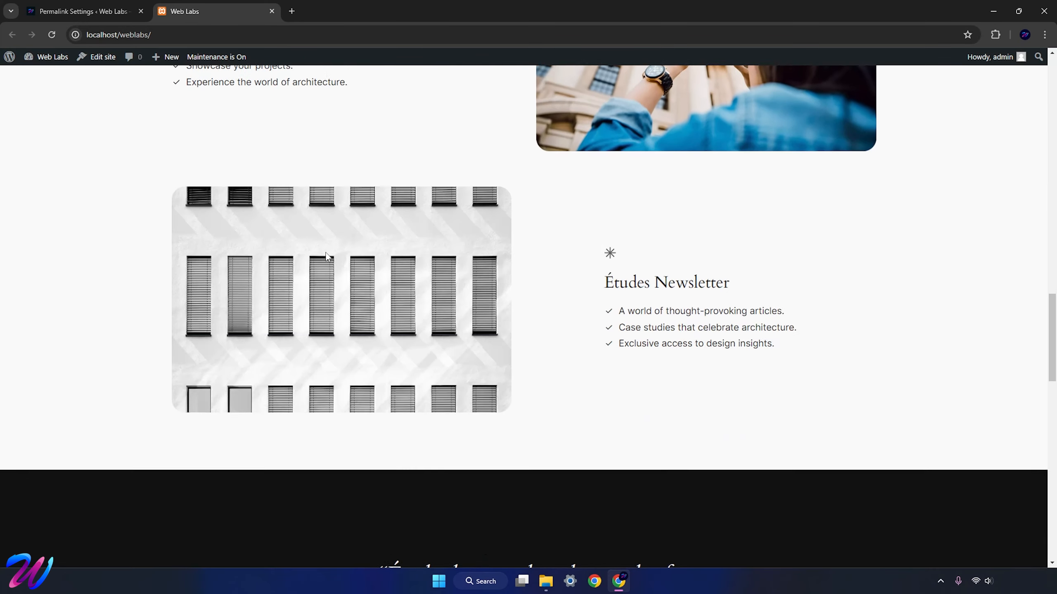
pyautogui.scroll(-12, 327, 257)
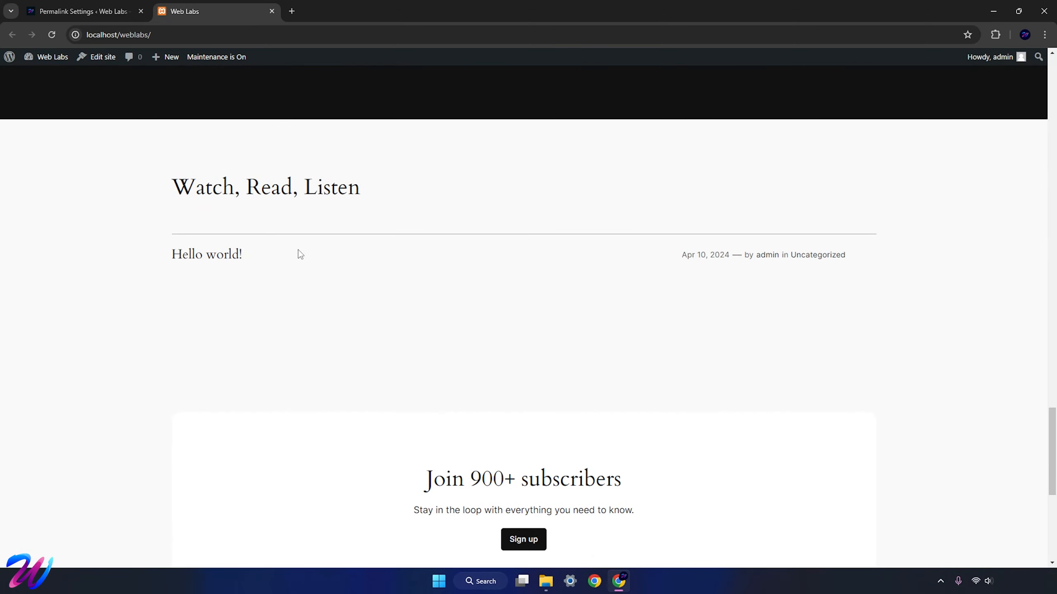
pyautogui.click(236, 259)
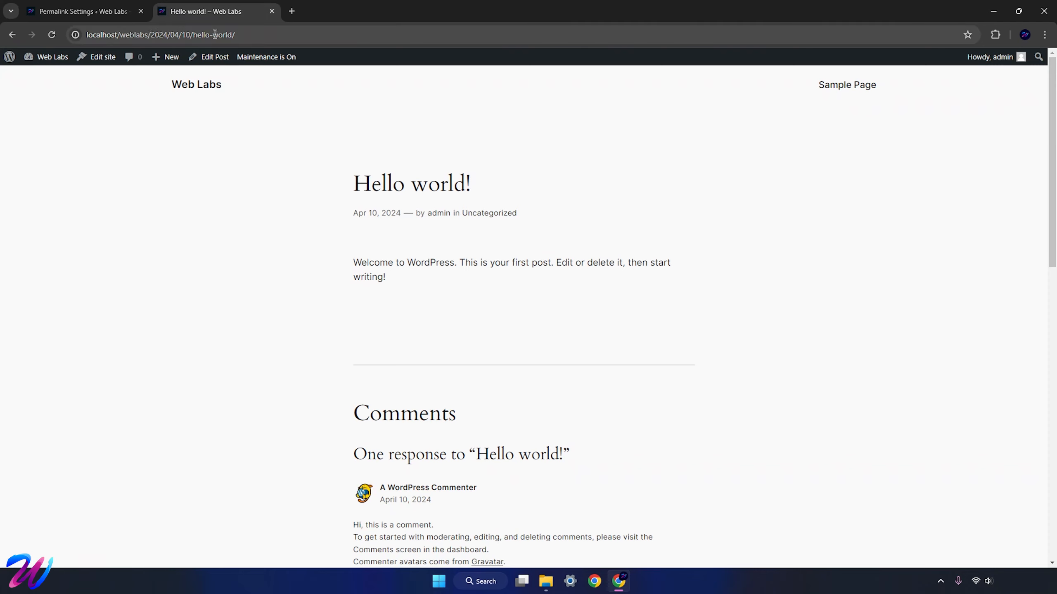
# Save the Post name choice in the Permalink settings
pyautogui.click(114, 5)
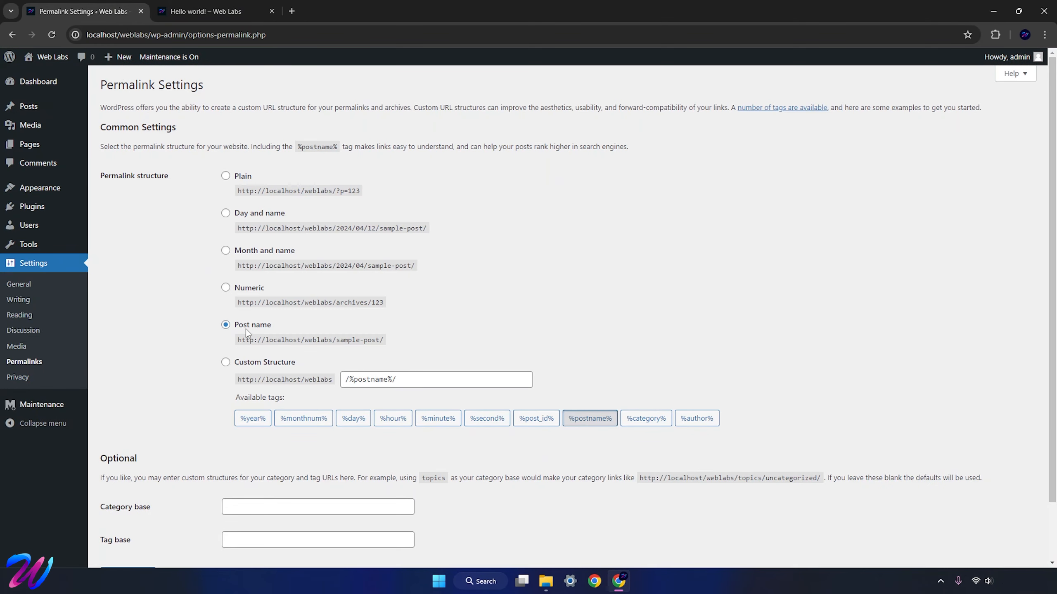
pyautogui.scroll(-2, 194, 362)
pyautogui.click(127, 507)
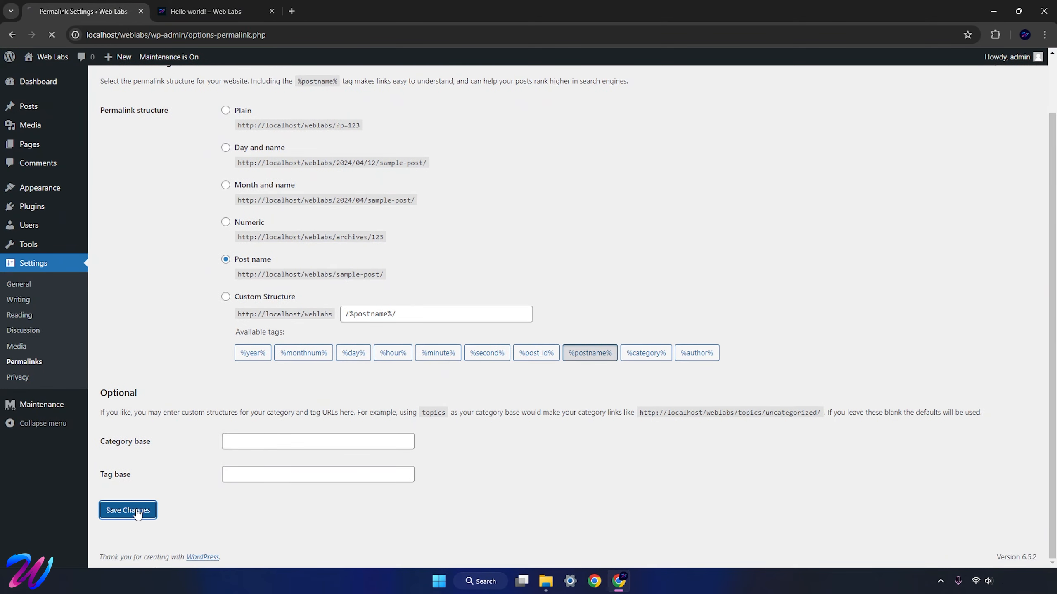
# Reopen the "Hello world!" post from the front page to check its URL, and return to the Permalink settings
pyautogui.click(206, 11)
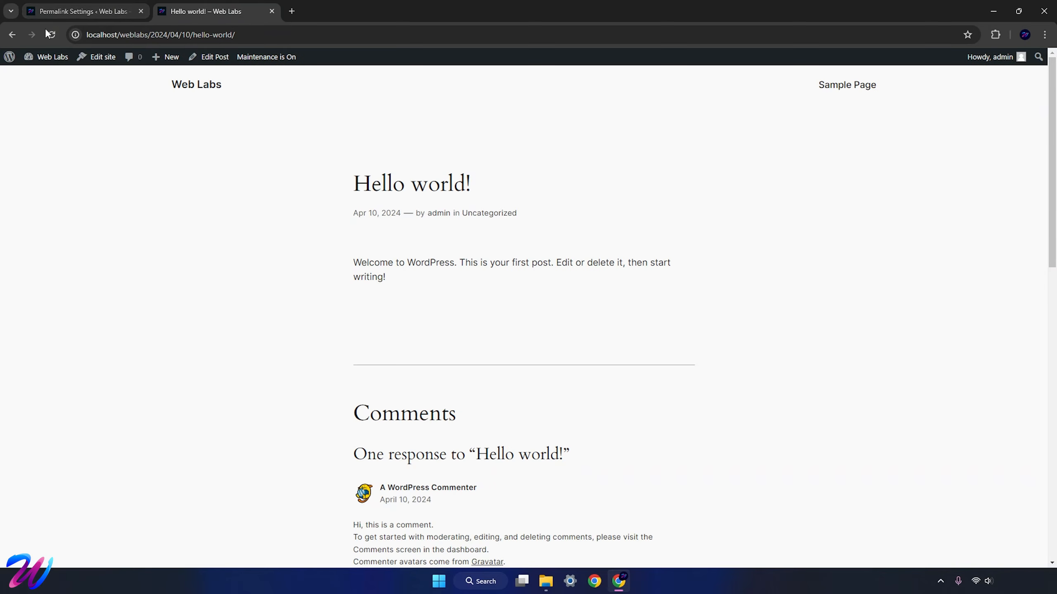
pyautogui.click(12, 35)
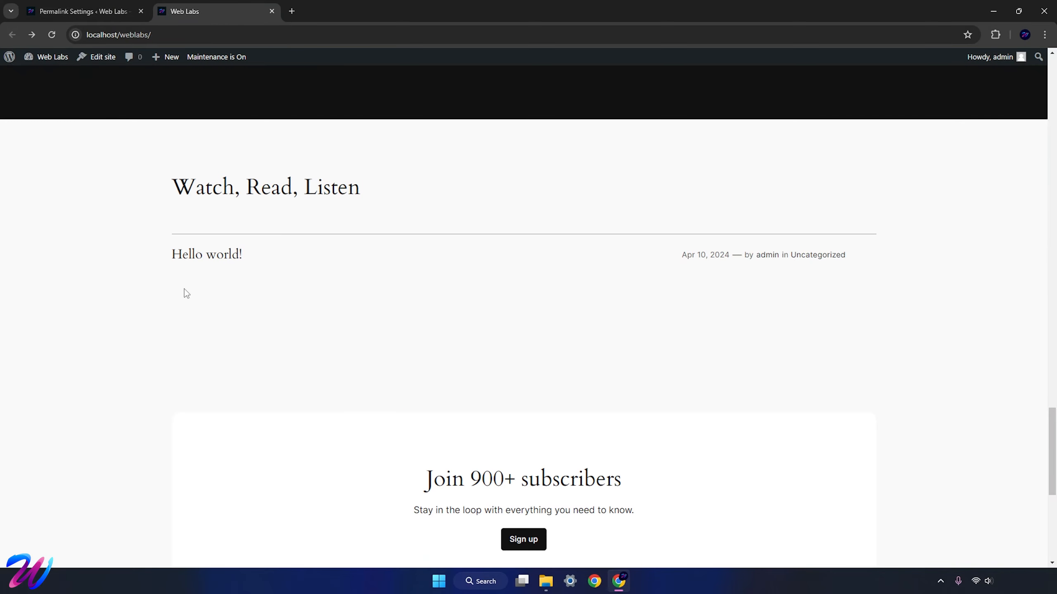
pyautogui.click(206, 255)
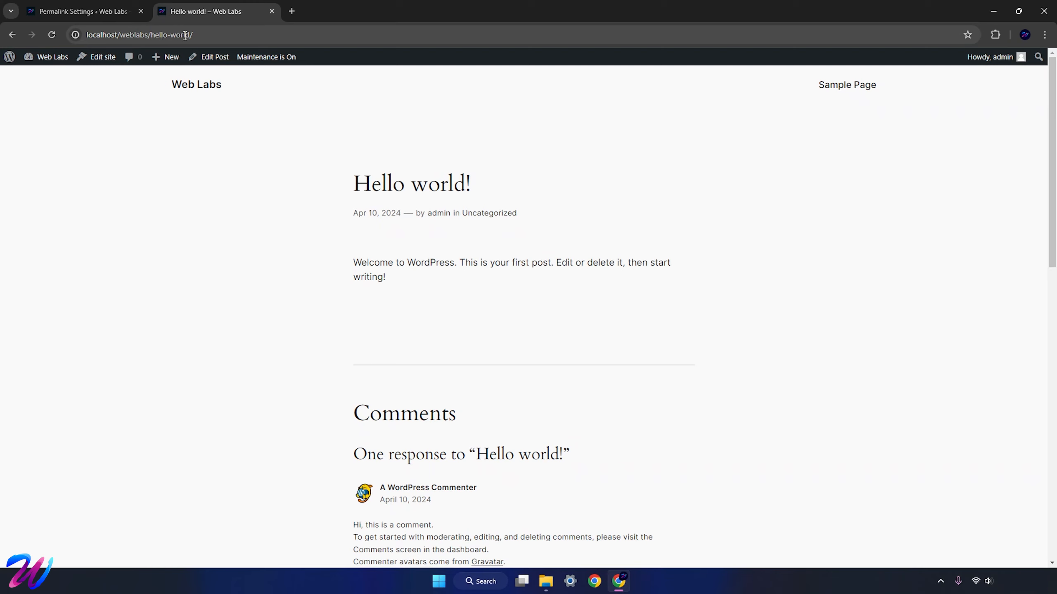
pyautogui.scroll(-5, 148, 204)
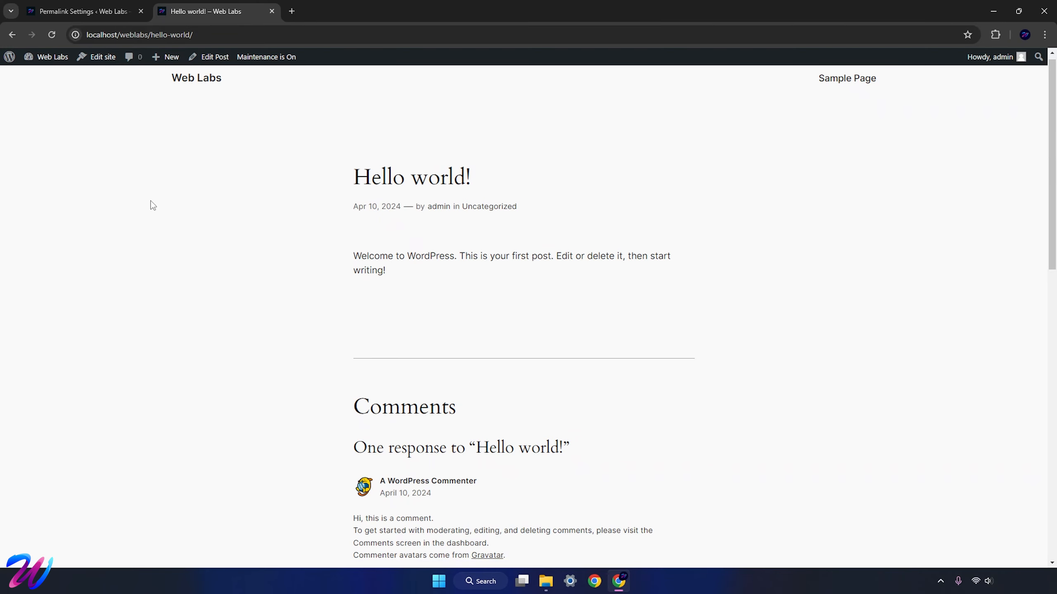
pyautogui.scroll(5, 148, 204)
pyautogui.click(103, 5)
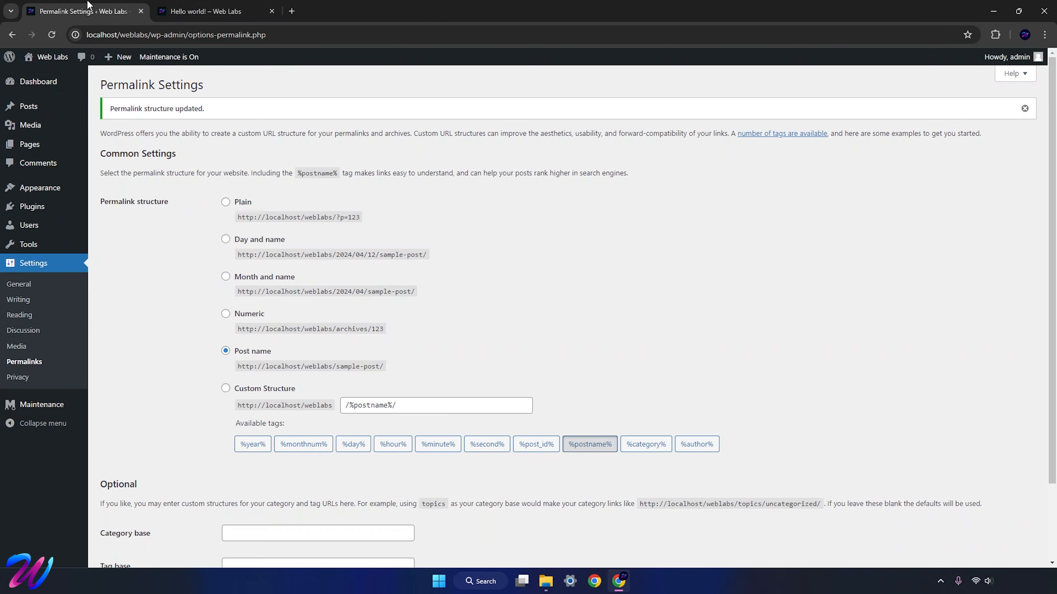
pyautogui.scroll(-2, 154, 329)
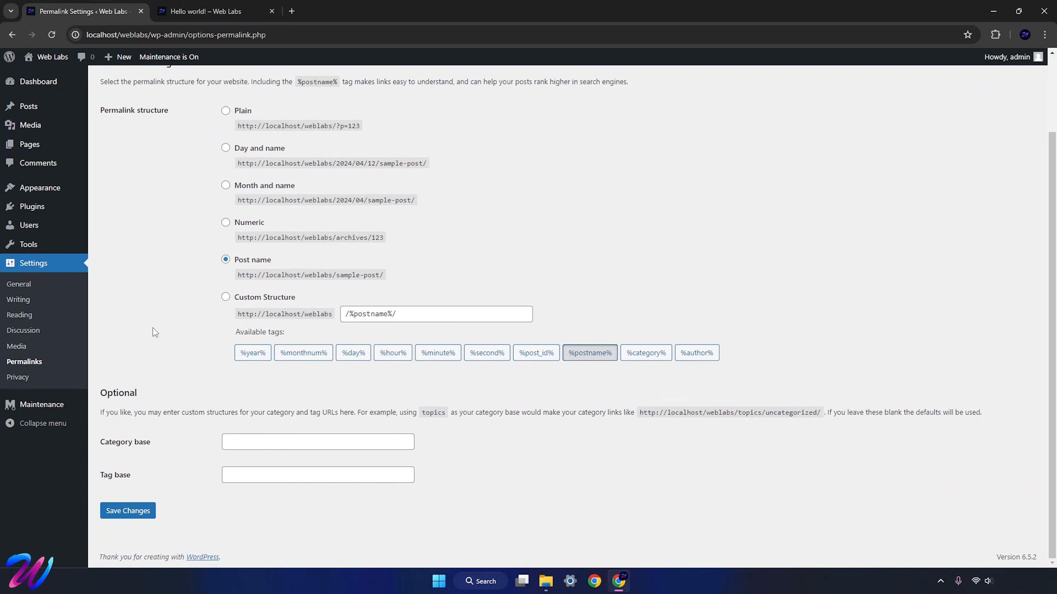
pyautogui.scroll(2, 153, 327)
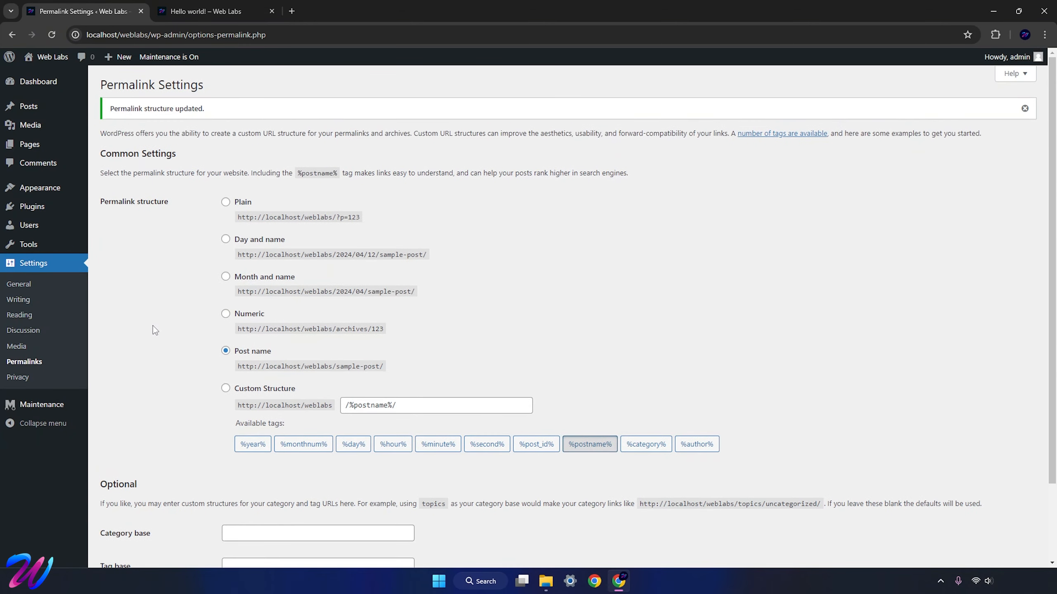
# Move the default "Hello world!" post and the Sample Page to the trash
pyautogui.moveTo(39, 107)
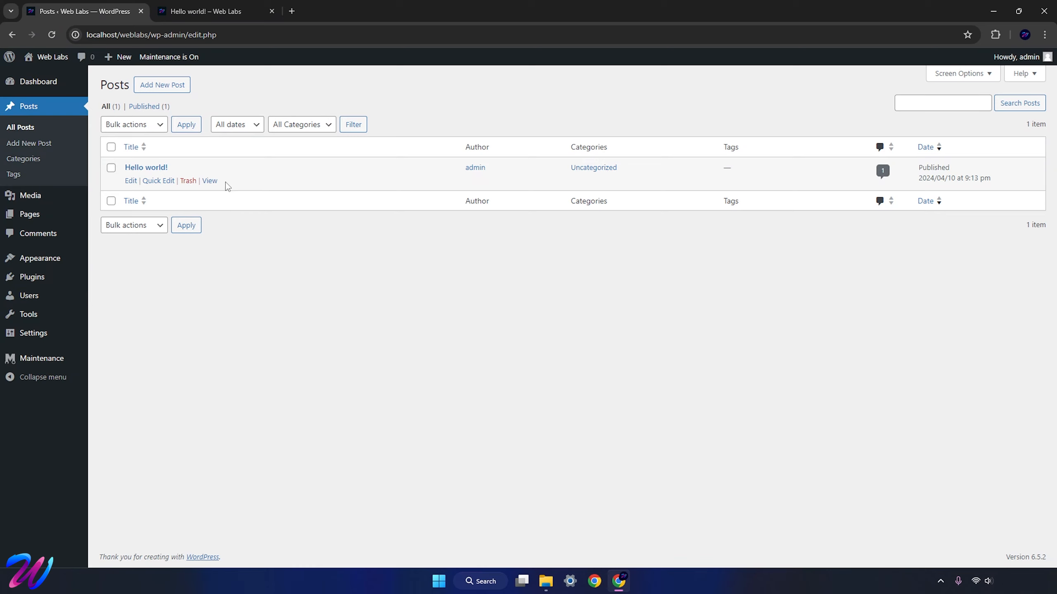
pyautogui.click(188, 181)
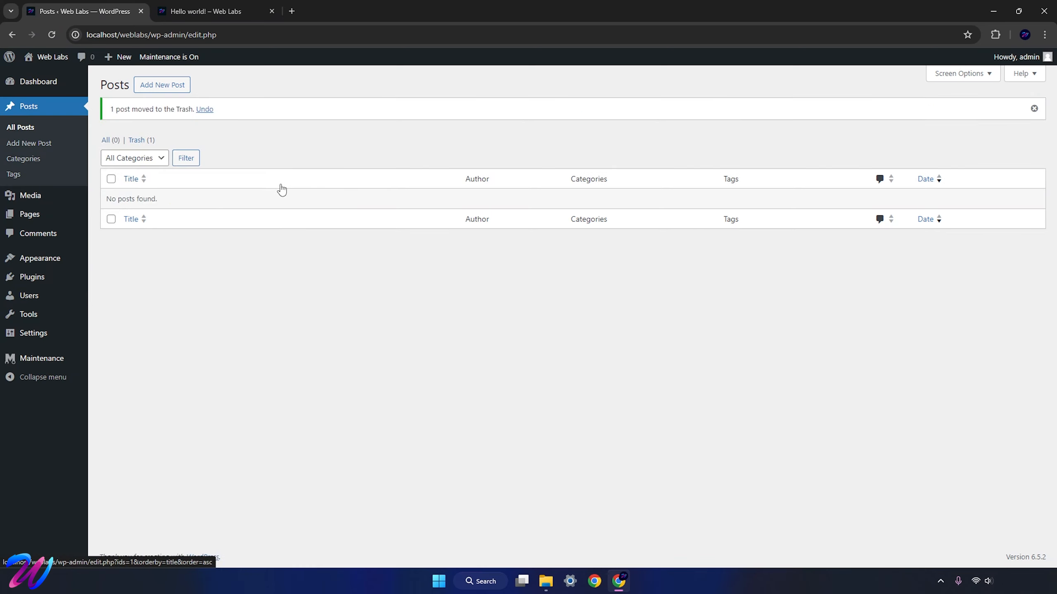
pyautogui.click(109, 215)
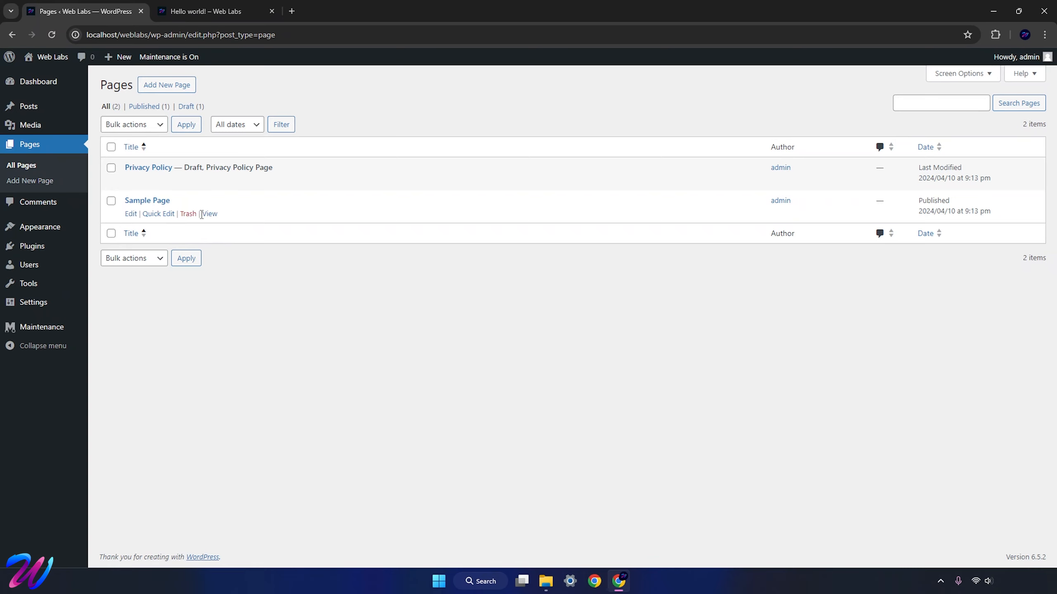
pyautogui.click(188, 215)
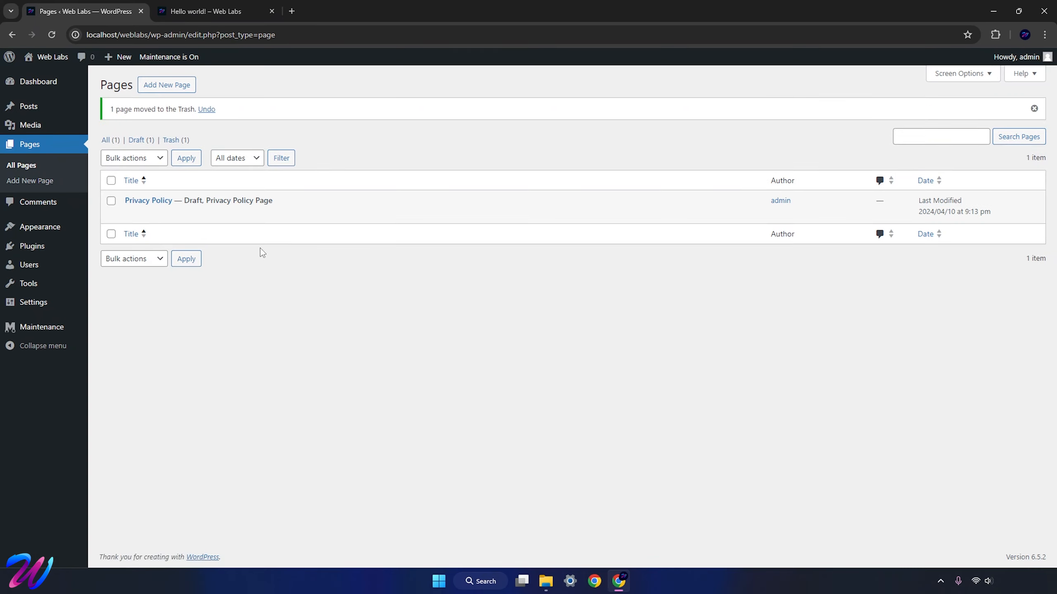